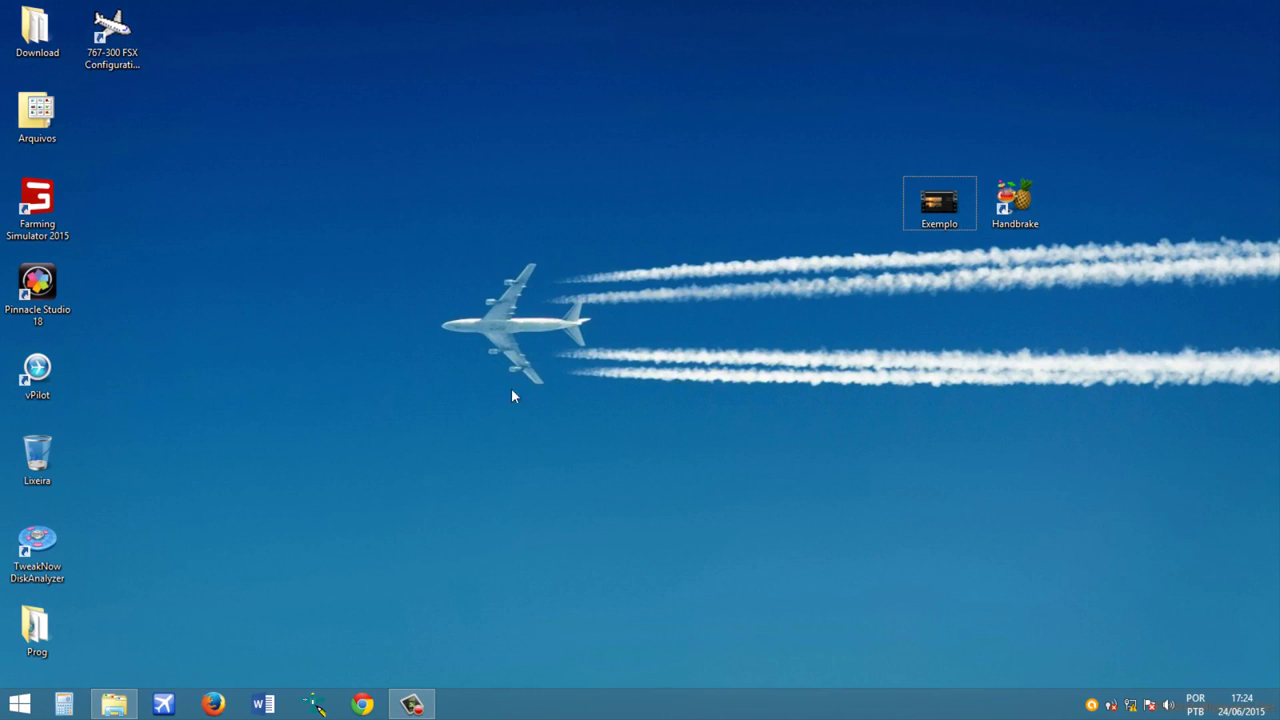
# Step: Move the Exemplo video away from the Handbrake shortcut on the desktop and check its file details
pyautogui.click(1013, 202)
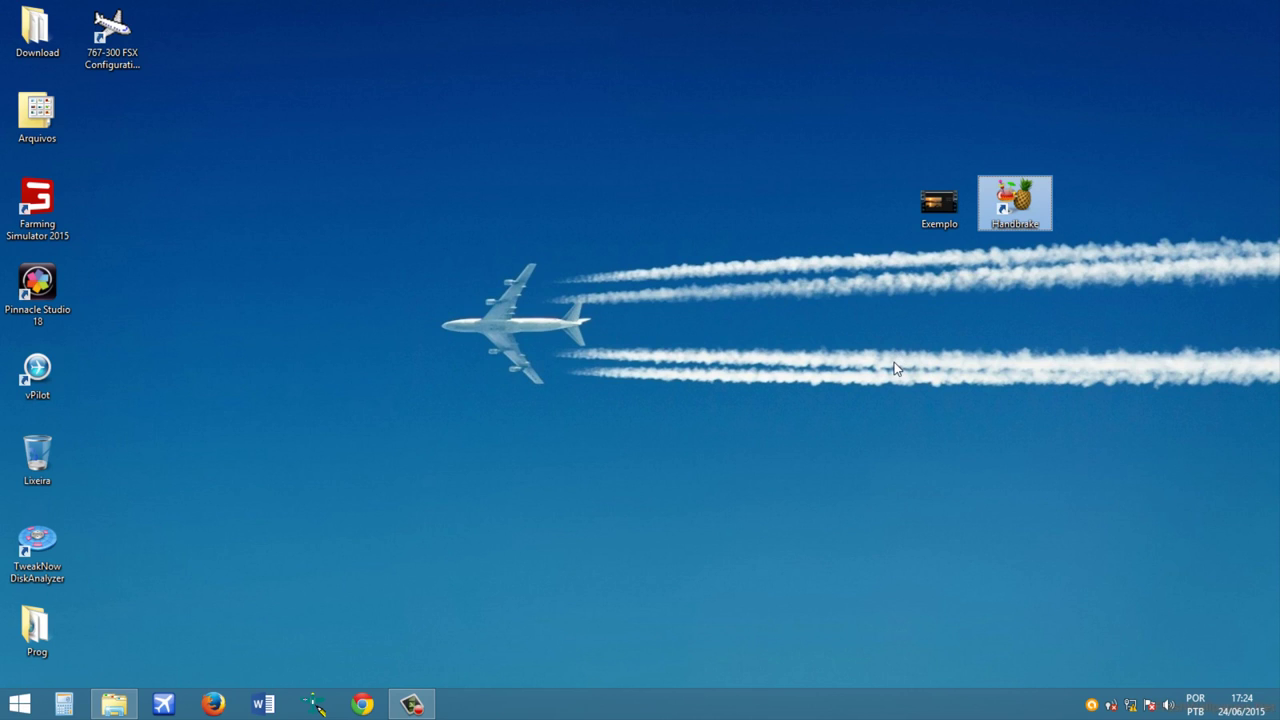
pyautogui.click(862, 238)
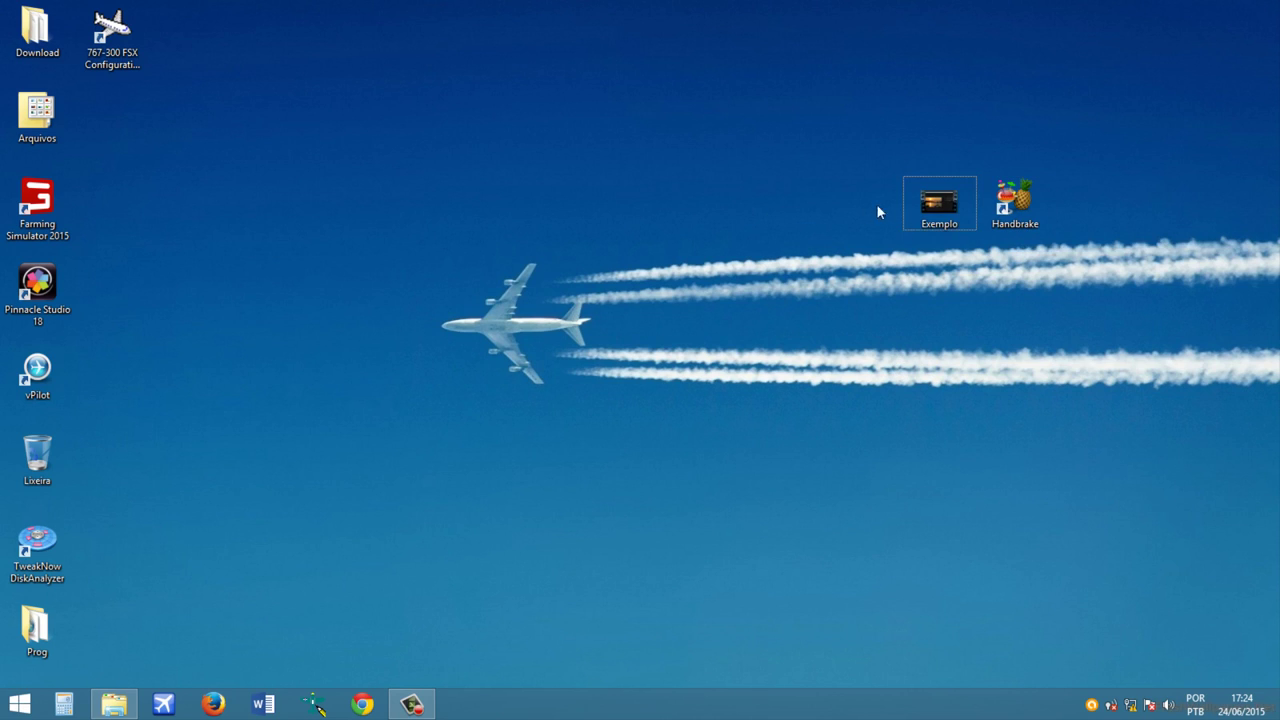
pyautogui.moveTo(941, 210); pyautogui.dragTo(716, 210)
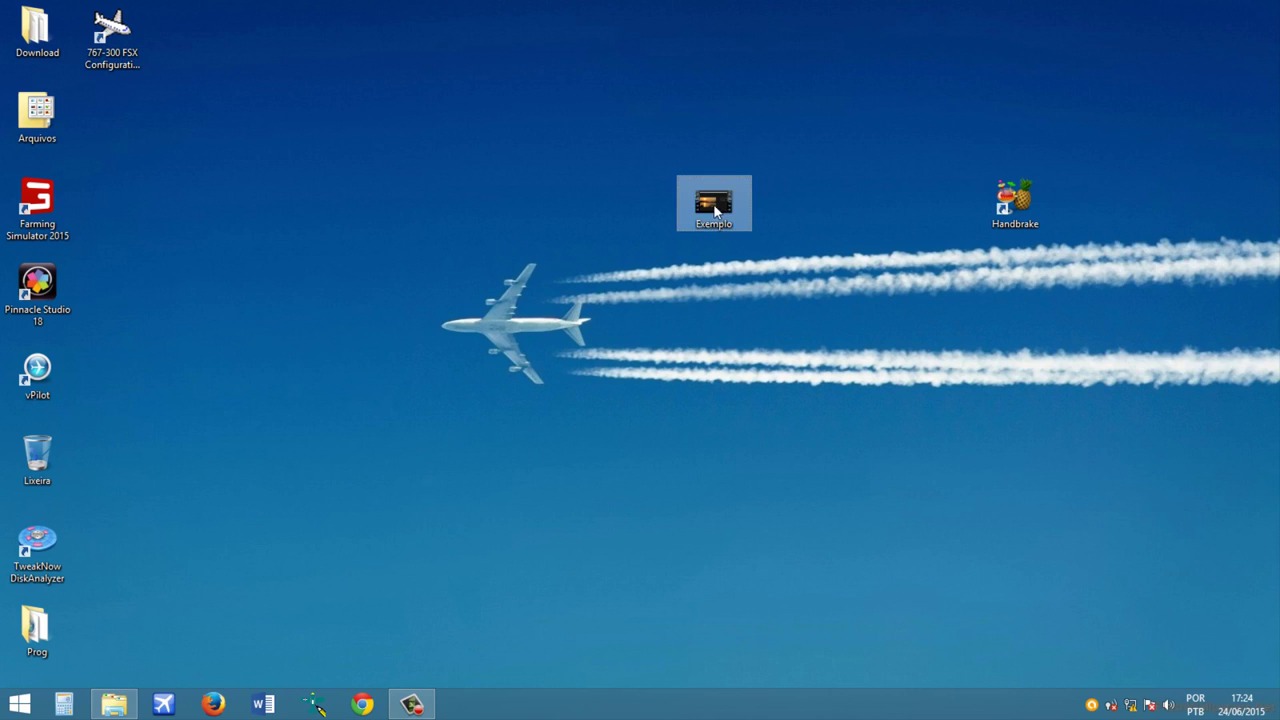
pyautogui.moveTo(711, 203)
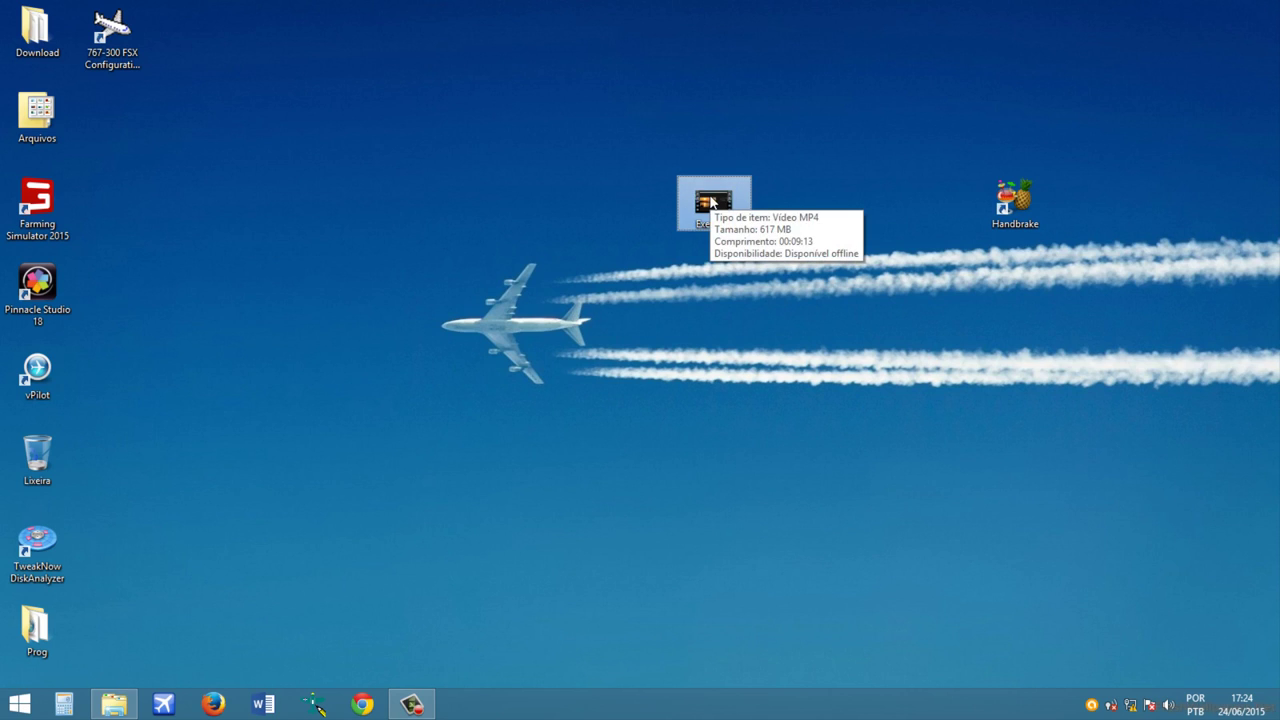
pyautogui.click(788, 212)
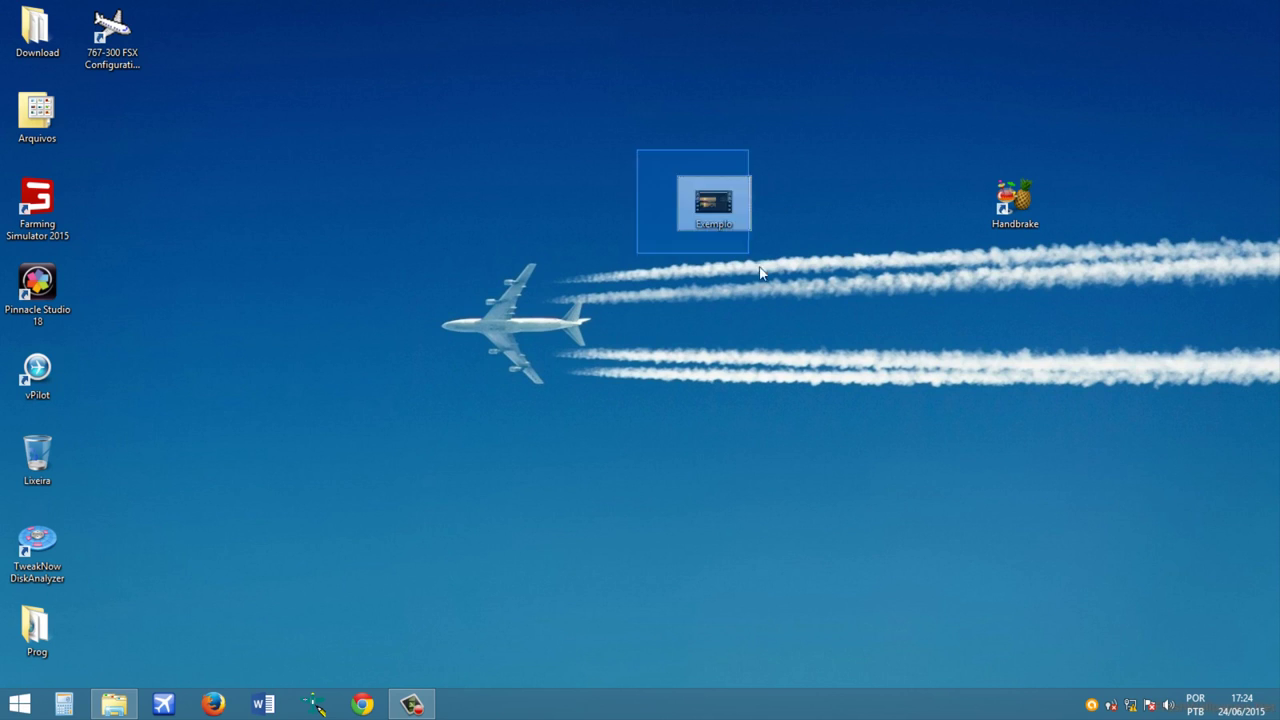
pyautogui.moveTo(880, 298); pyautogui.dragTo(610, 135)
pyautogui.click(881, 369)
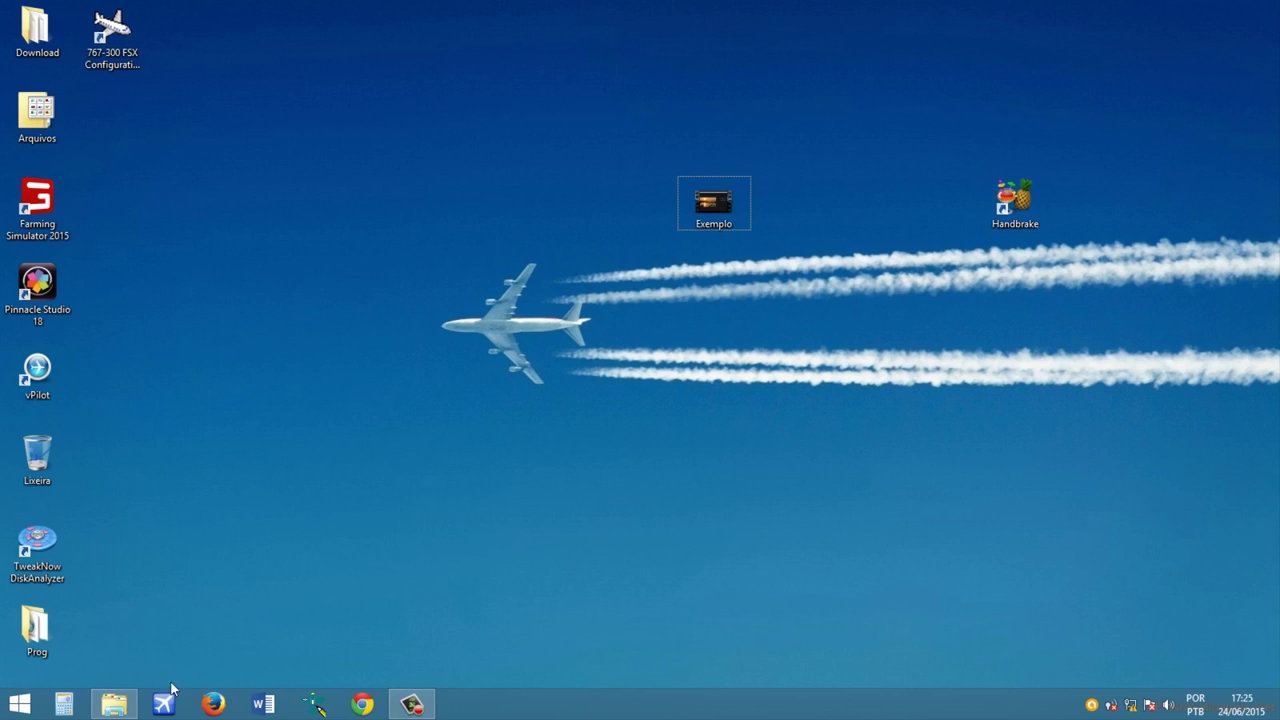
# Step: Launch HandBrake from the desktop and reposition its window clear of the desktop shortcuts
pyautogui.click(1016, 198)
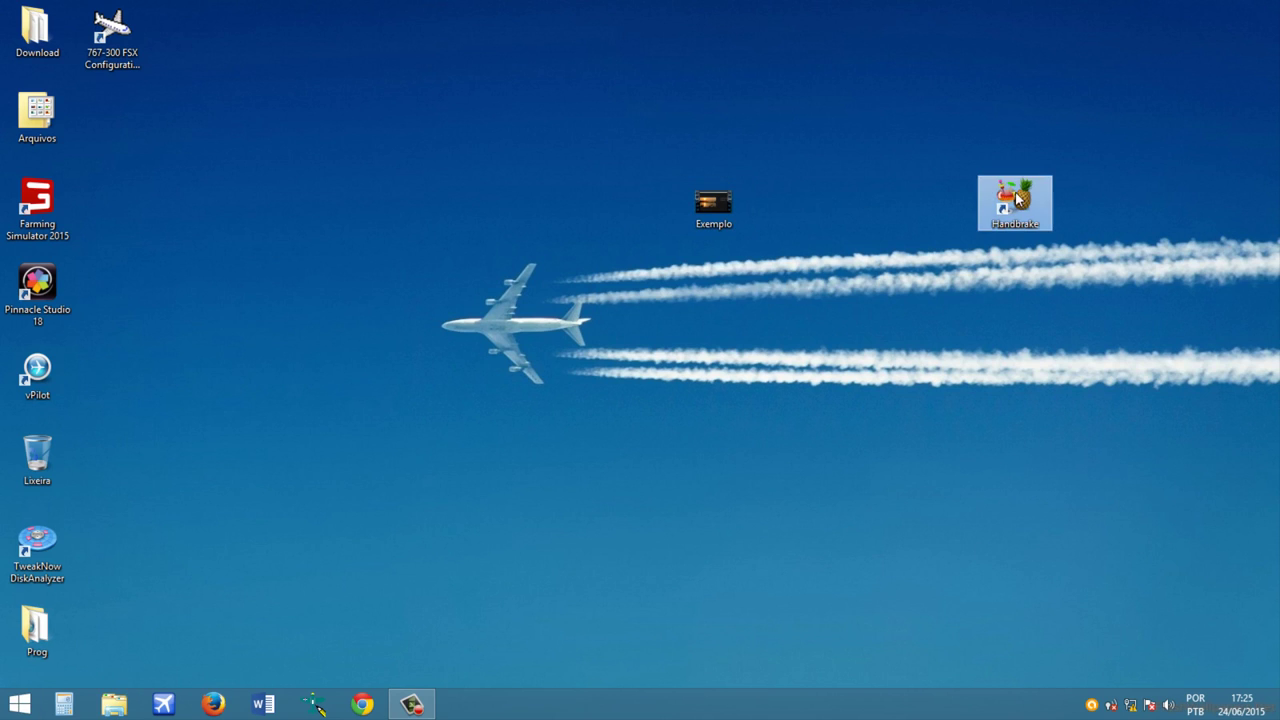
pyautogui.rightClick(1014, 200)
pyautogui.click(937, 188)
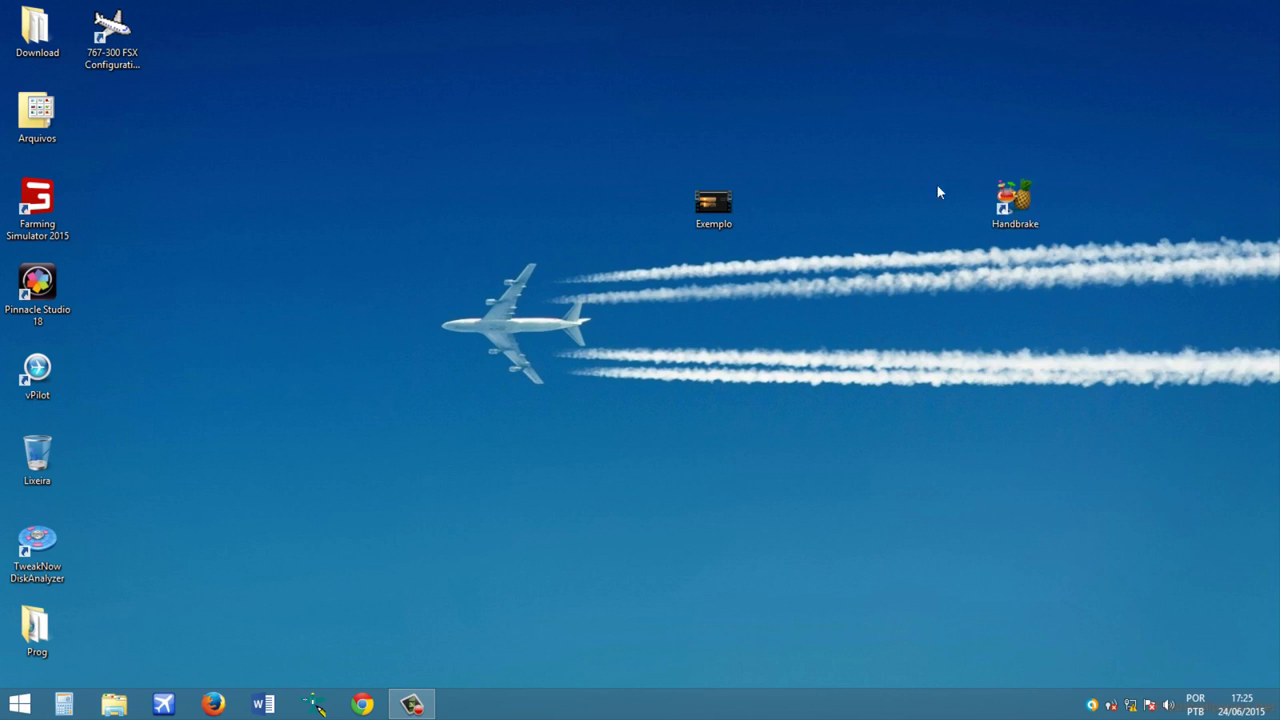
pyautogui.doubleClick(1008, 205)
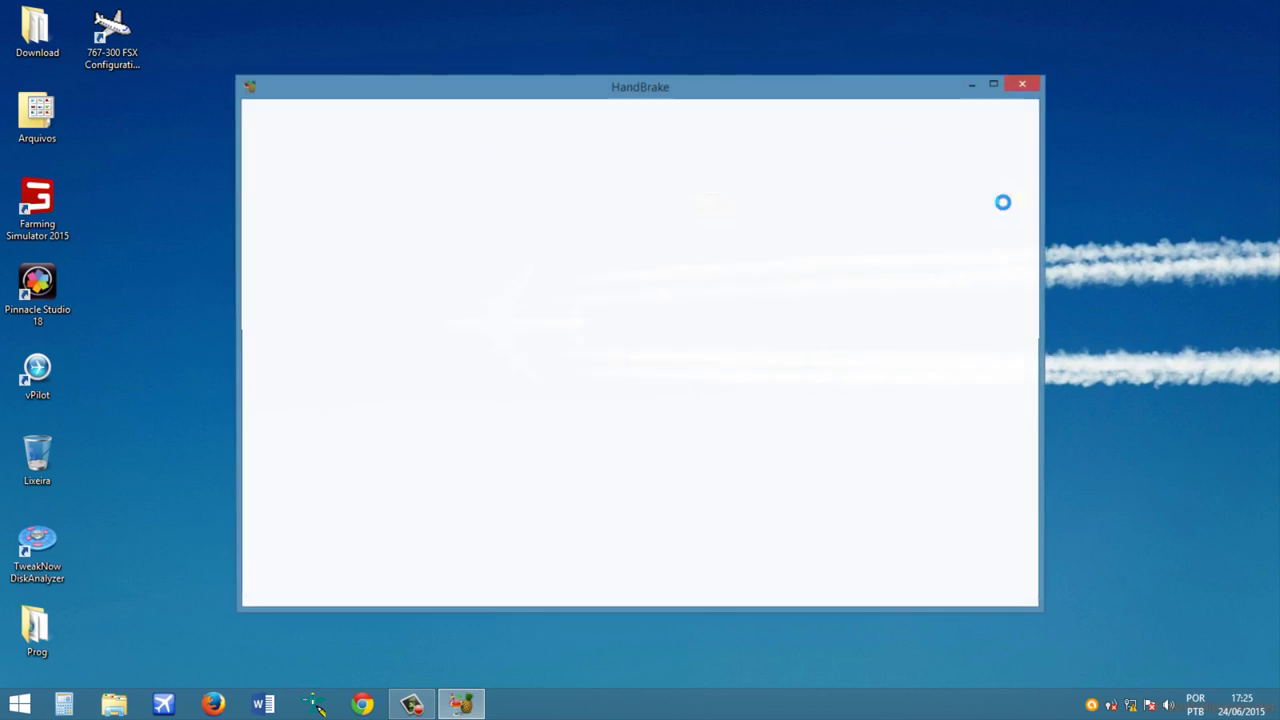
pyautogui.moveTo(573, 96); pyautogui.dragTo(711, 106)
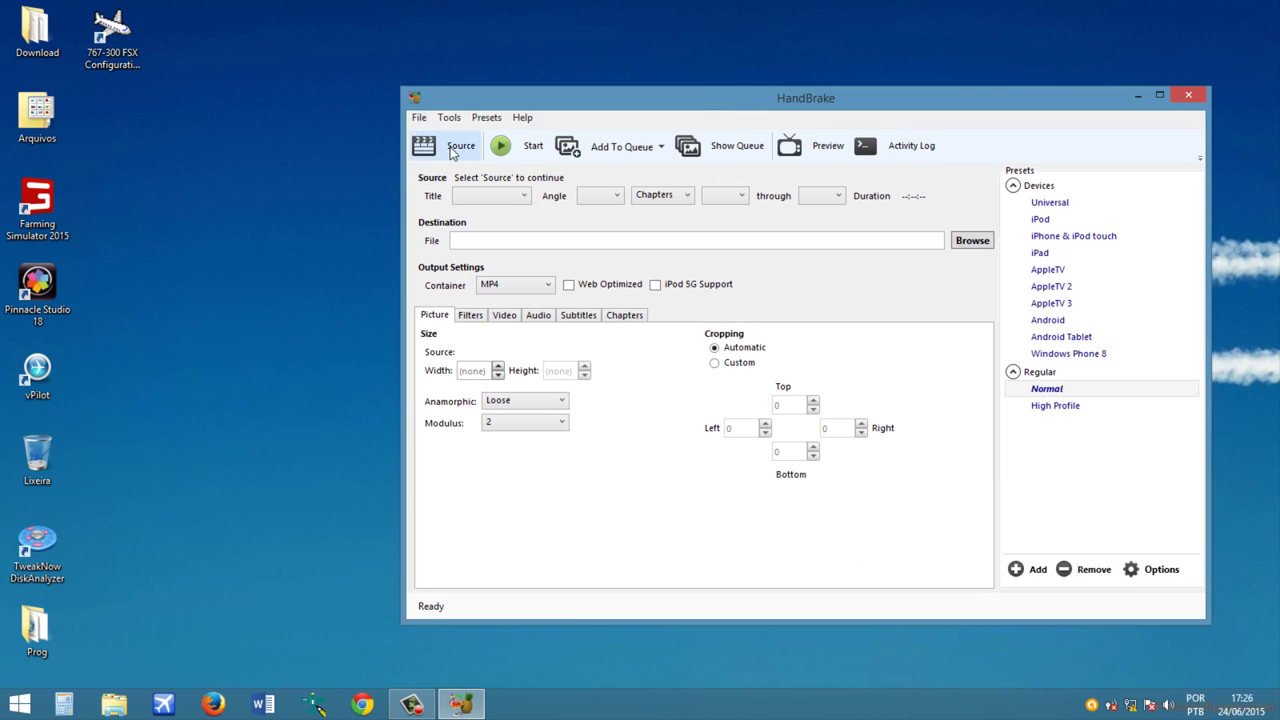
# Step: Load the Exemplo video from the Desktop as a single-file source
pyautogui.click(452, 157)
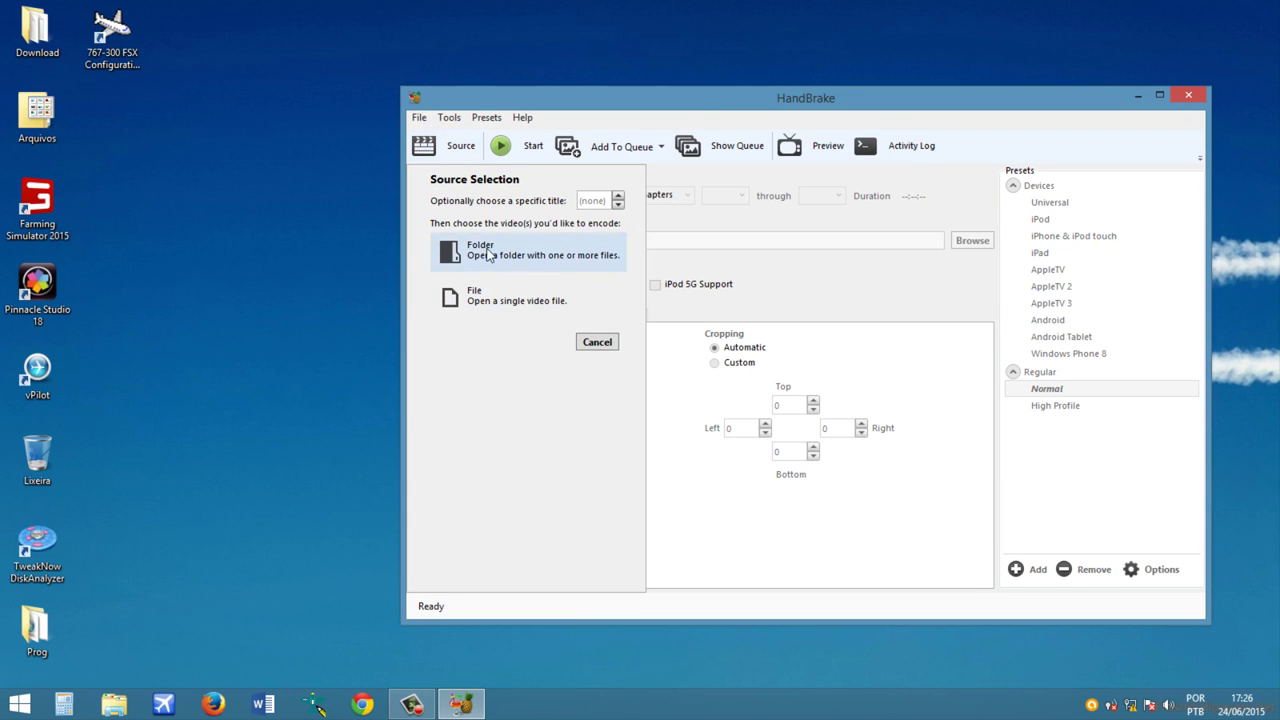
pyautogui.click(481, 292)
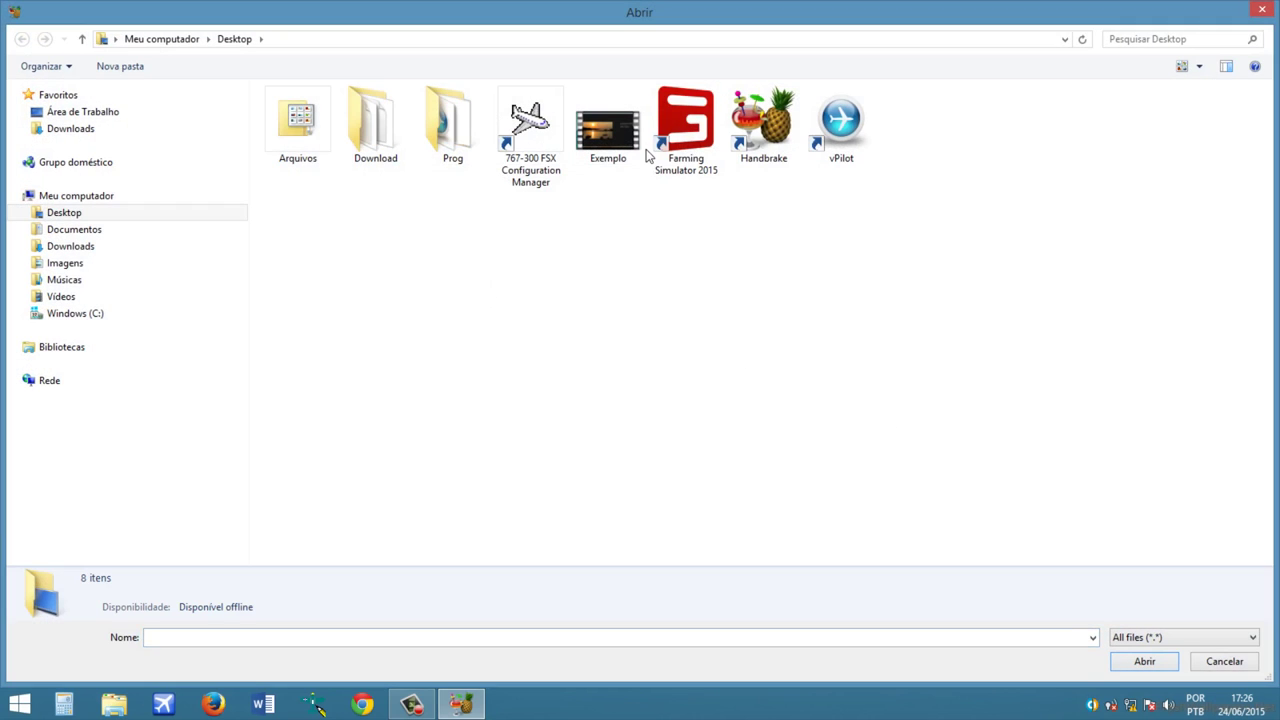
pyautogui.click(614, 150)
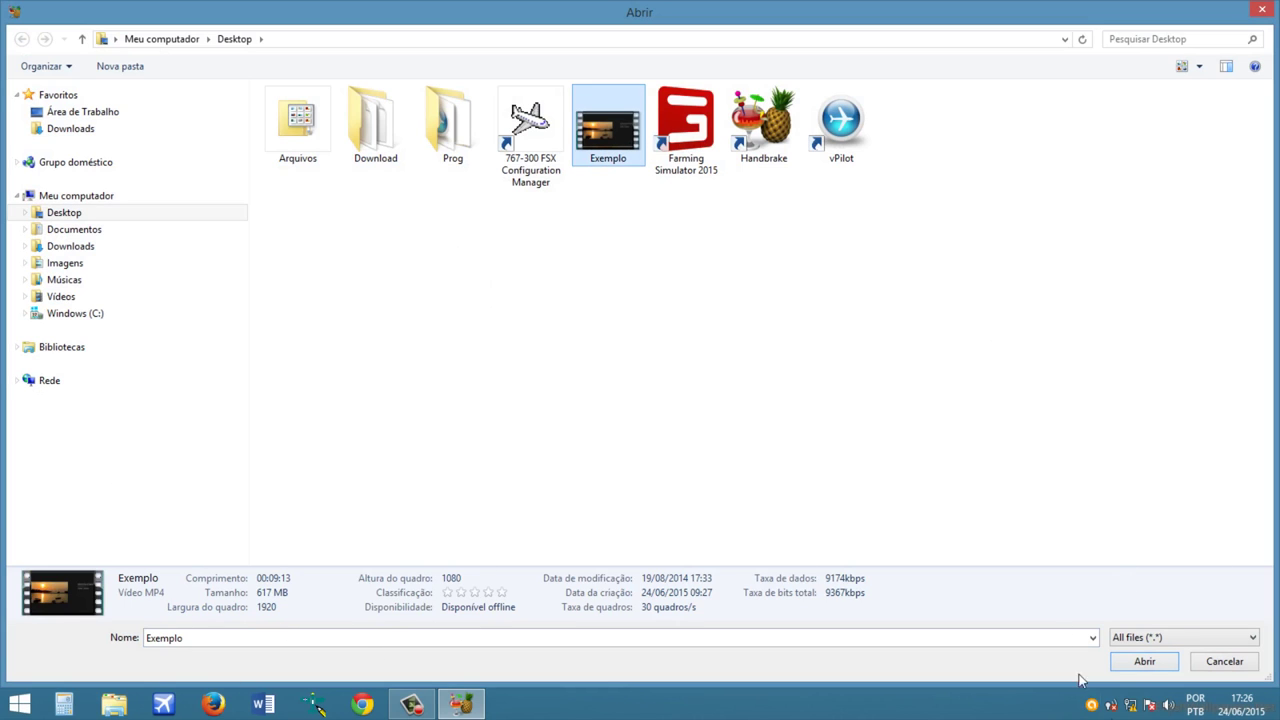
pyautogui.click(1144, 661)
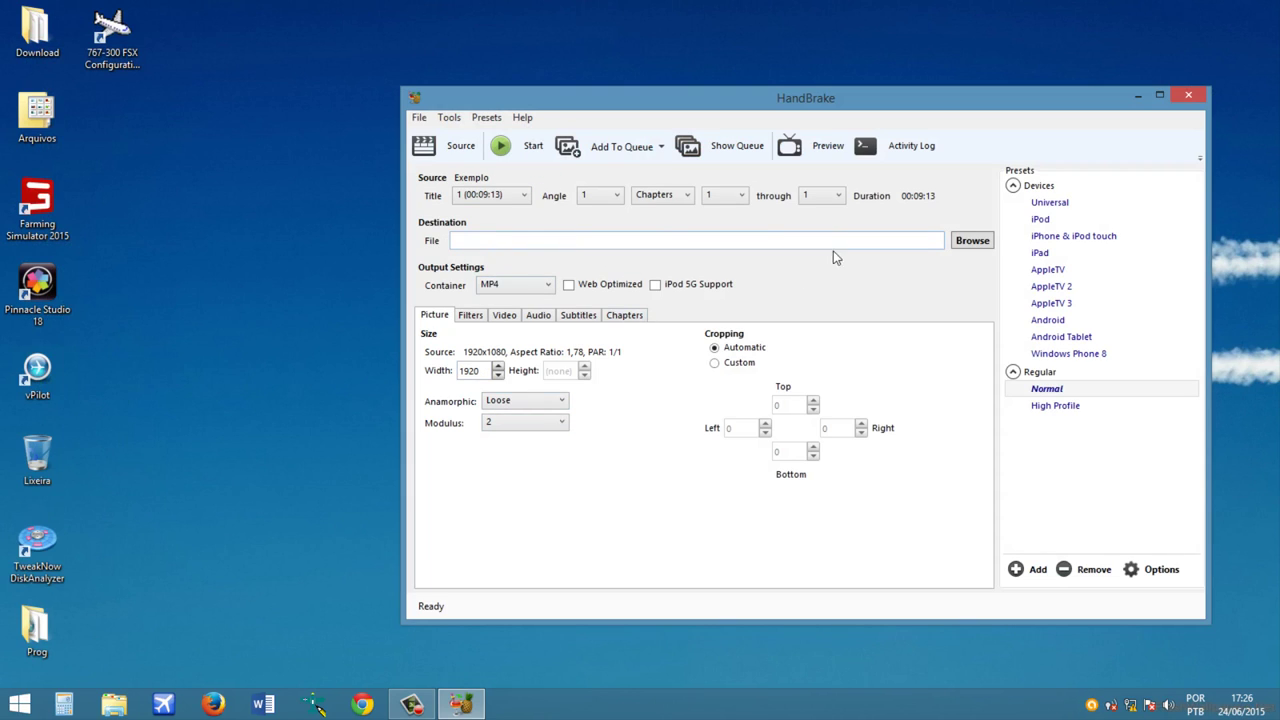
# Step: Set the destination to an MP4 file named Exemplo1 on the Desktop and start the encode
pyautogui.click(481, 249)
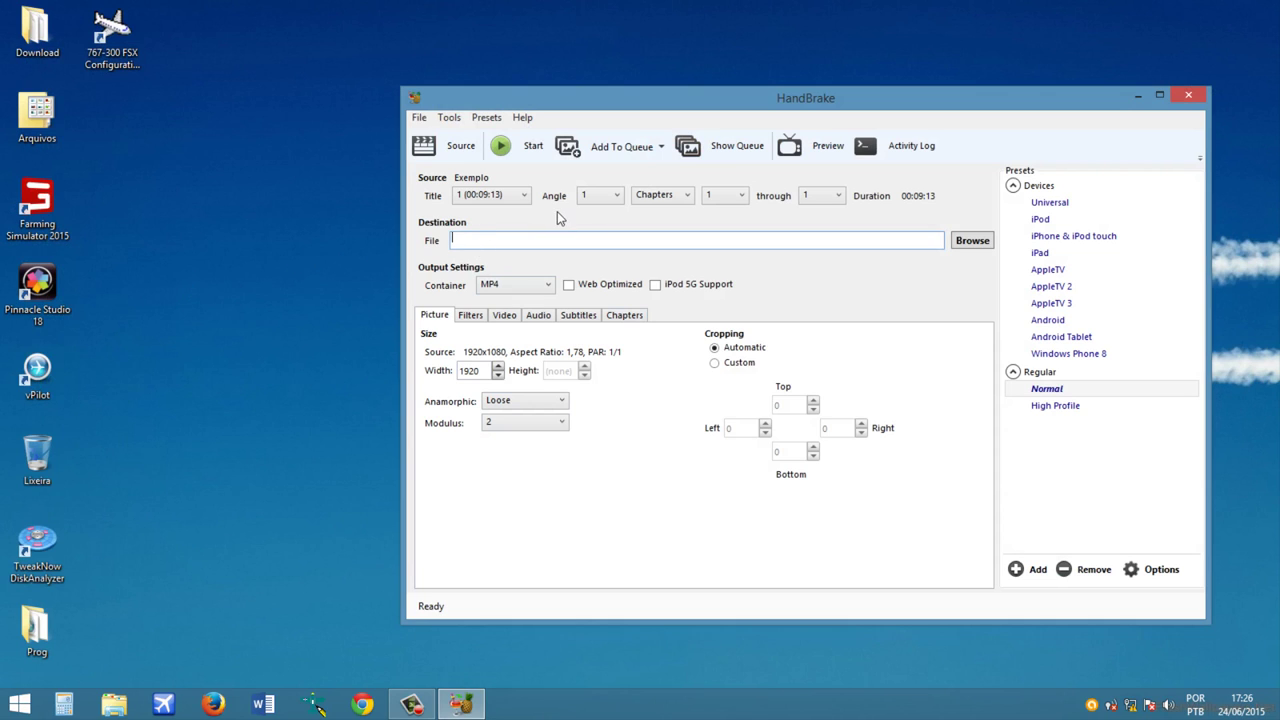
pyautogui.click(966, 243)
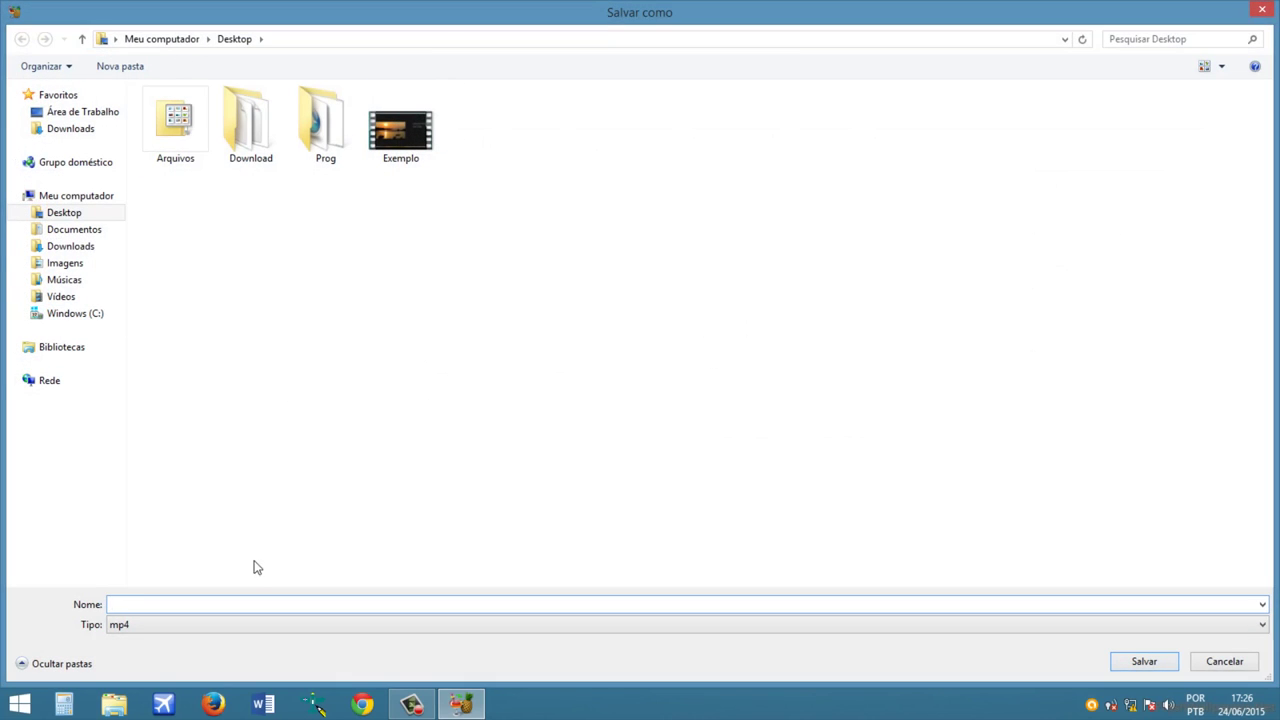
pyautogui.write('Exemb')
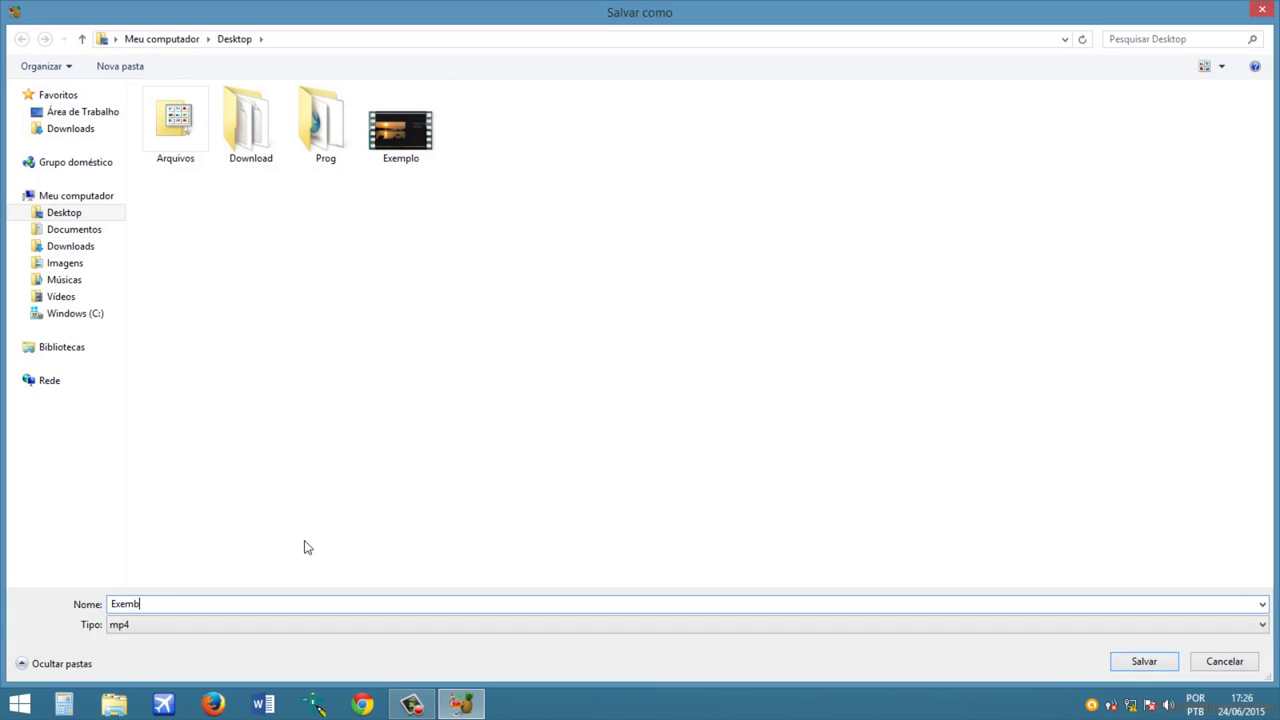
pyautogui.press('BackSpace')
pyautogui.write('plo1')
pyautogui.click(1140, 663)
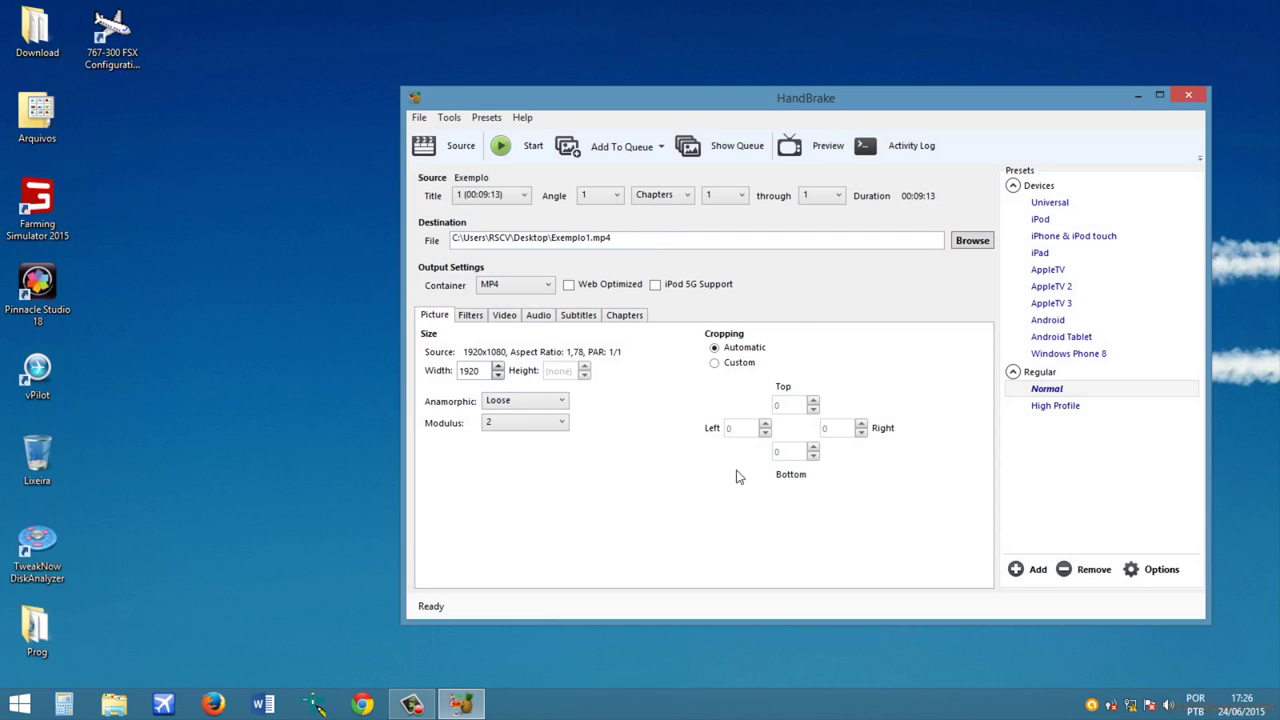
pyautogui.click(531, 154)
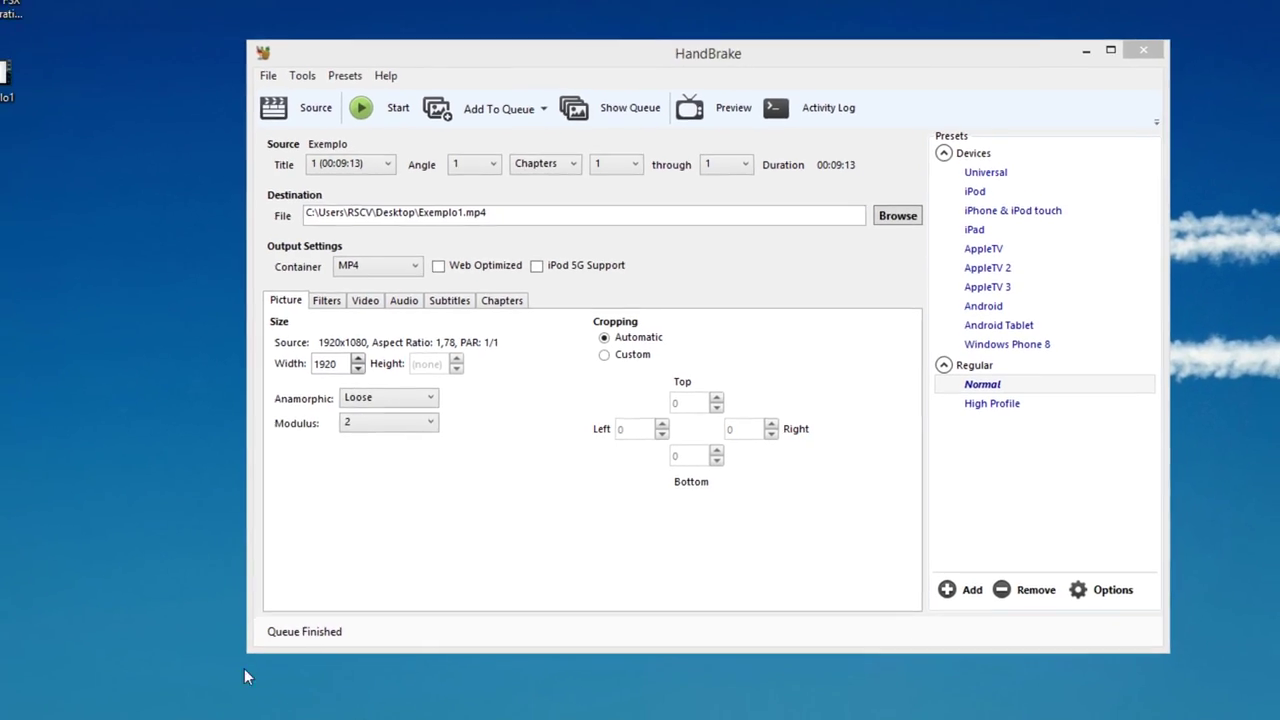
# Step: Close HandBrake and move the encoded Exemplo1 file beside the original Exemplo video on the desktop
pyautogui.click(15, 79)
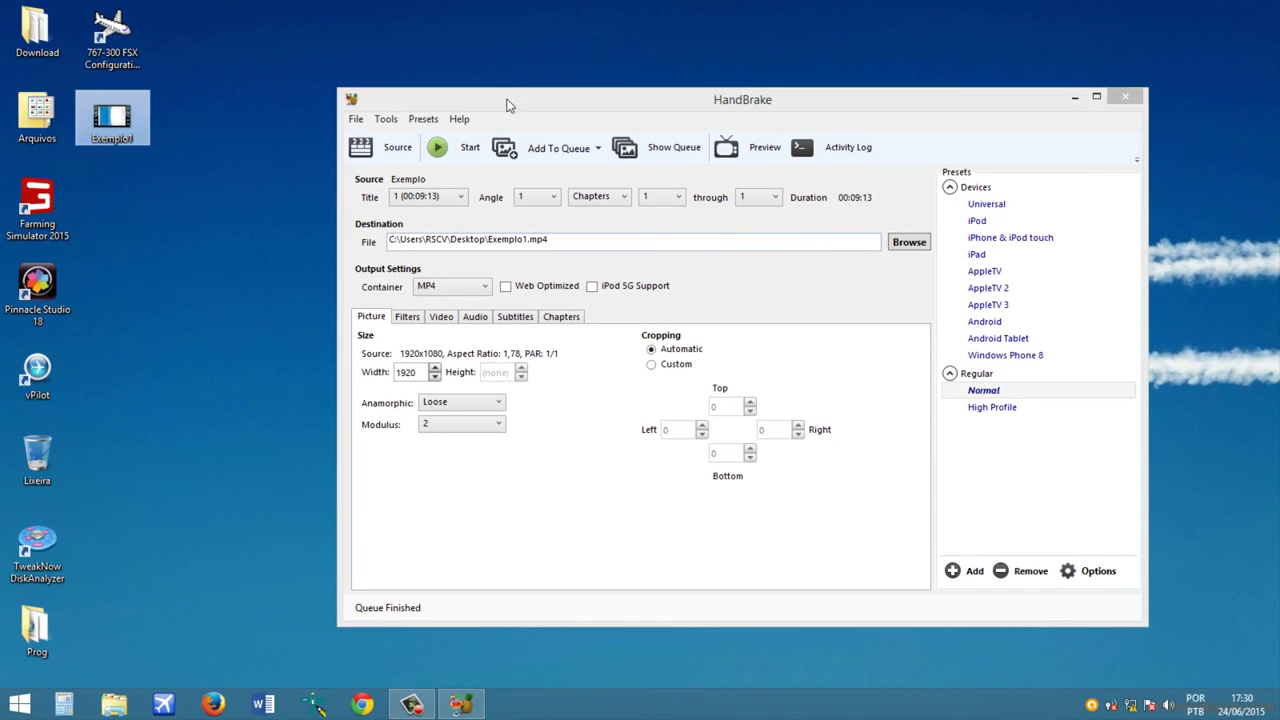
pyautogui.moveTo(506, 97); pyautogui.dragTo(576, 83)
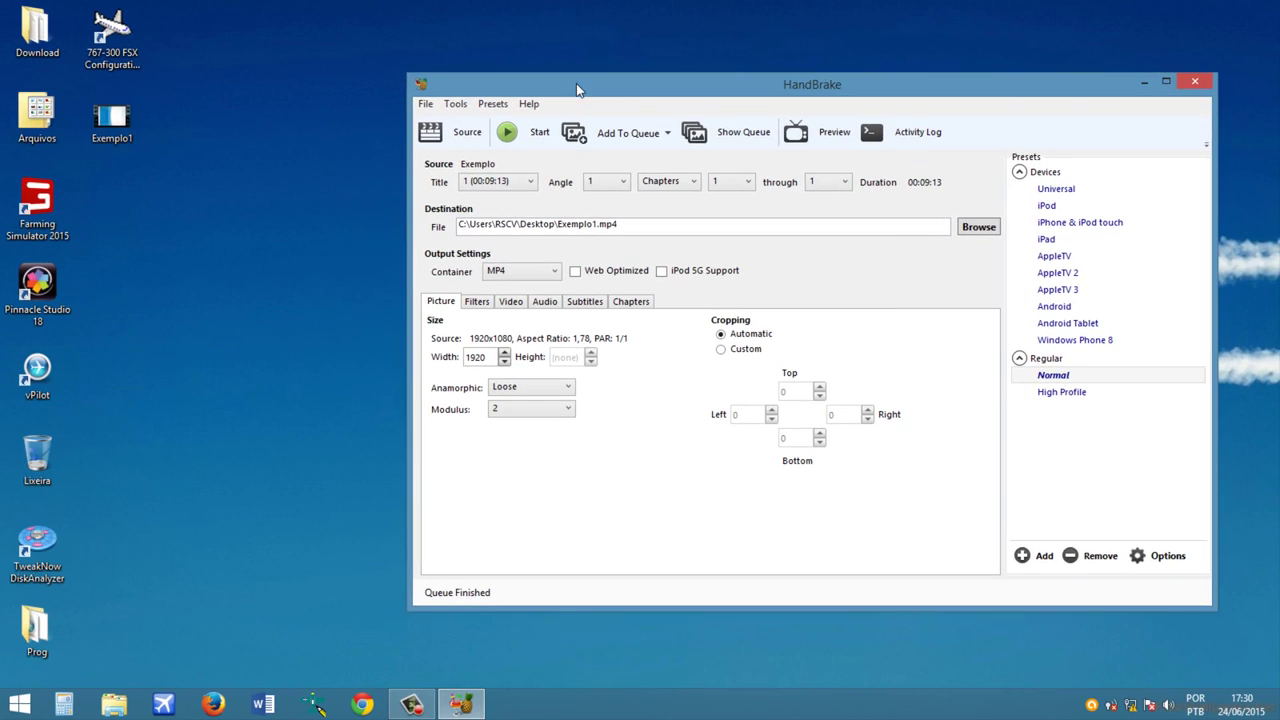
pyautogui.click(1195, 82)
pyautogui.moveTo(136, 144); pyautogui.dragTo(735, 274)
# Step: Open the file properties of the original Exemplo video and move the dialog clear of the two video files
pyautogui.click(733, 206)
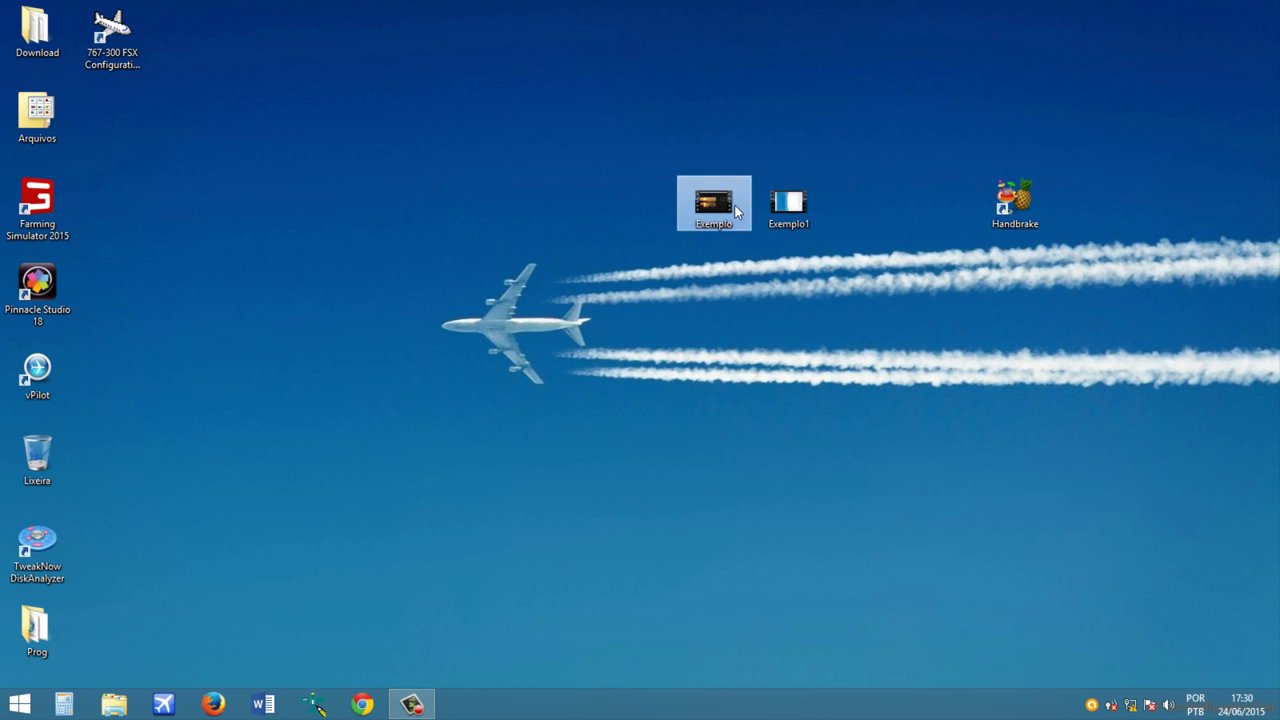
pyautogui.rightClick(735, 205)
pyautogui.click(813, 623)
pyautogui.click(781, 226)
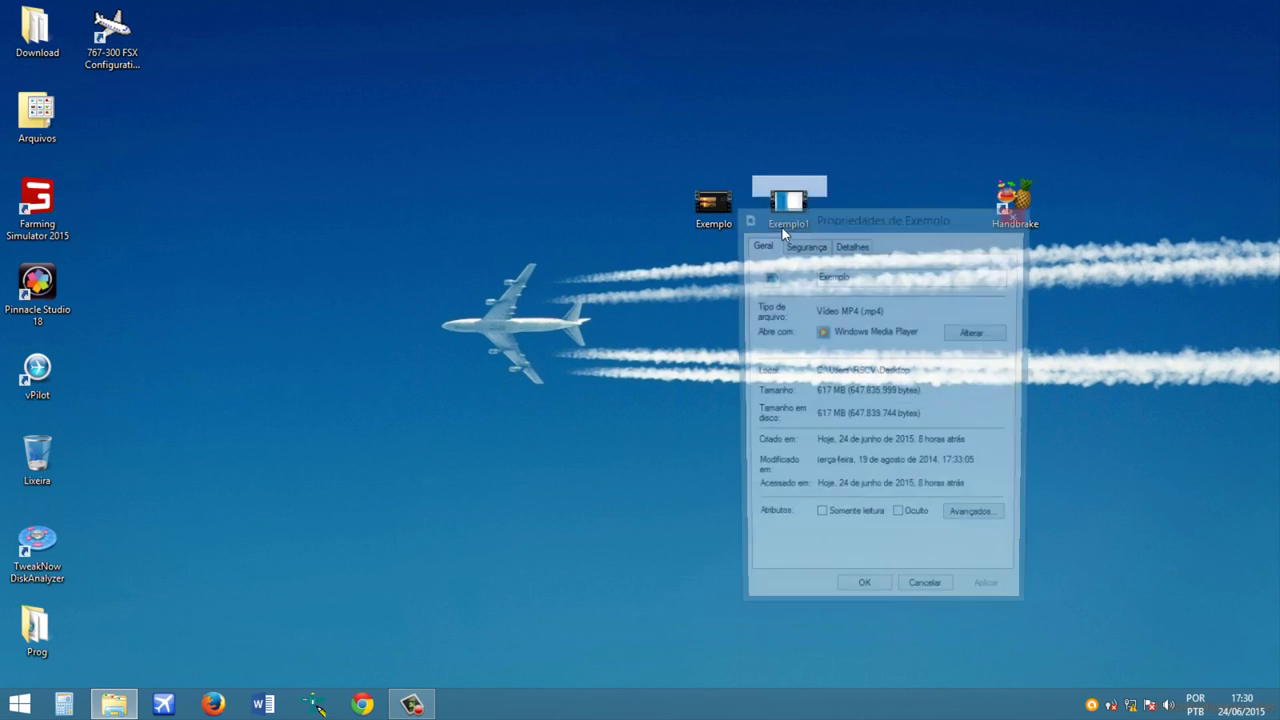
pyautogui.rightClick(781, 226)
pyautogui.moveTo(781, 226); pyautogui.dragTo(231, 192)
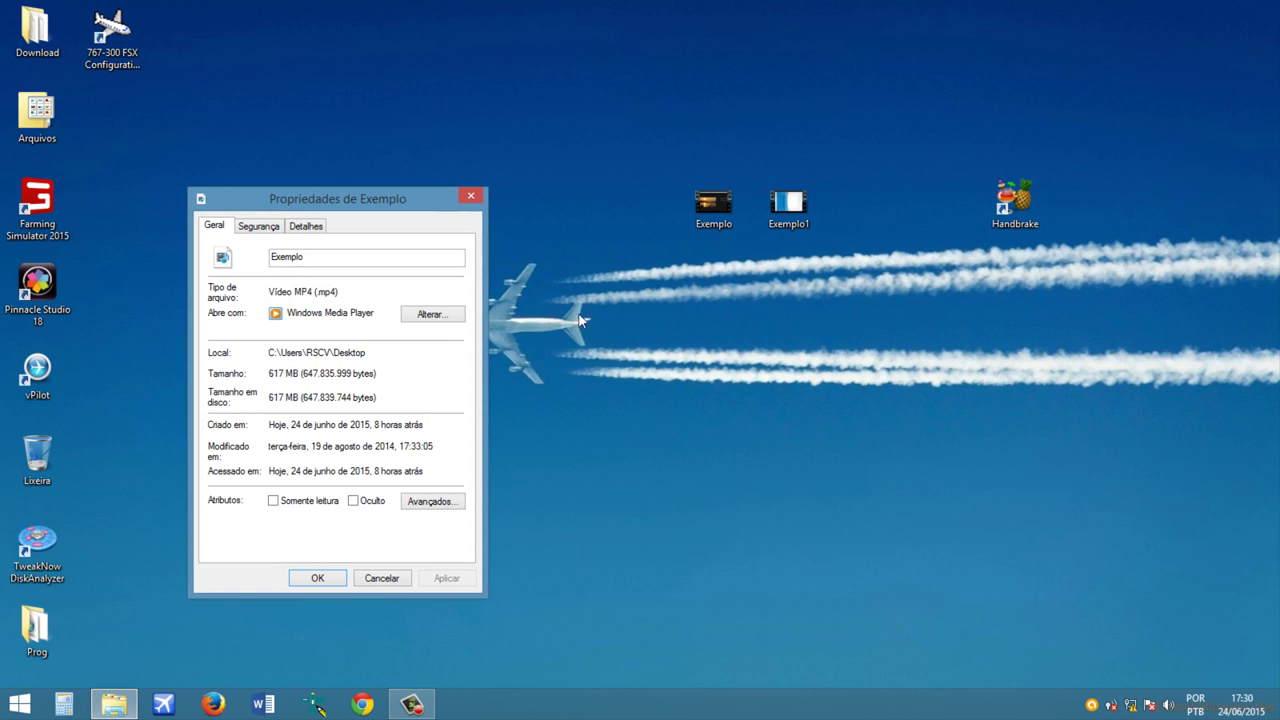
# Step: Open the file properties of Exemplo1 and place the dialog beside the properties of Exemplo
pyautogui.click(786, 221)
pyautogui.rightClick(786, 221)
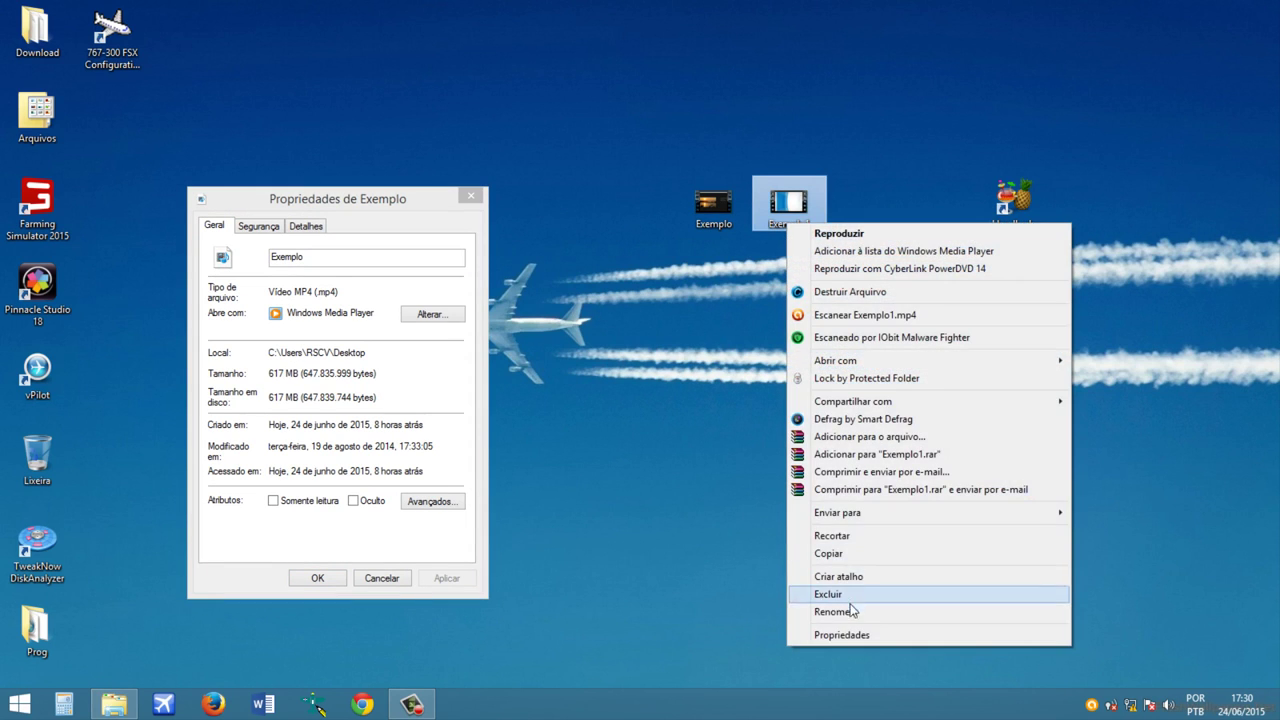
pyautogui.click(851, 636)
pyautogui.moveTo(918, 243)
pyautogui.mouseDown()
pyautogui.moveTo(856, 255)
pyautogui.moveTo(604, 232)
pyautogui.moveTo(574, 214)
pyautogui.mouseUp()
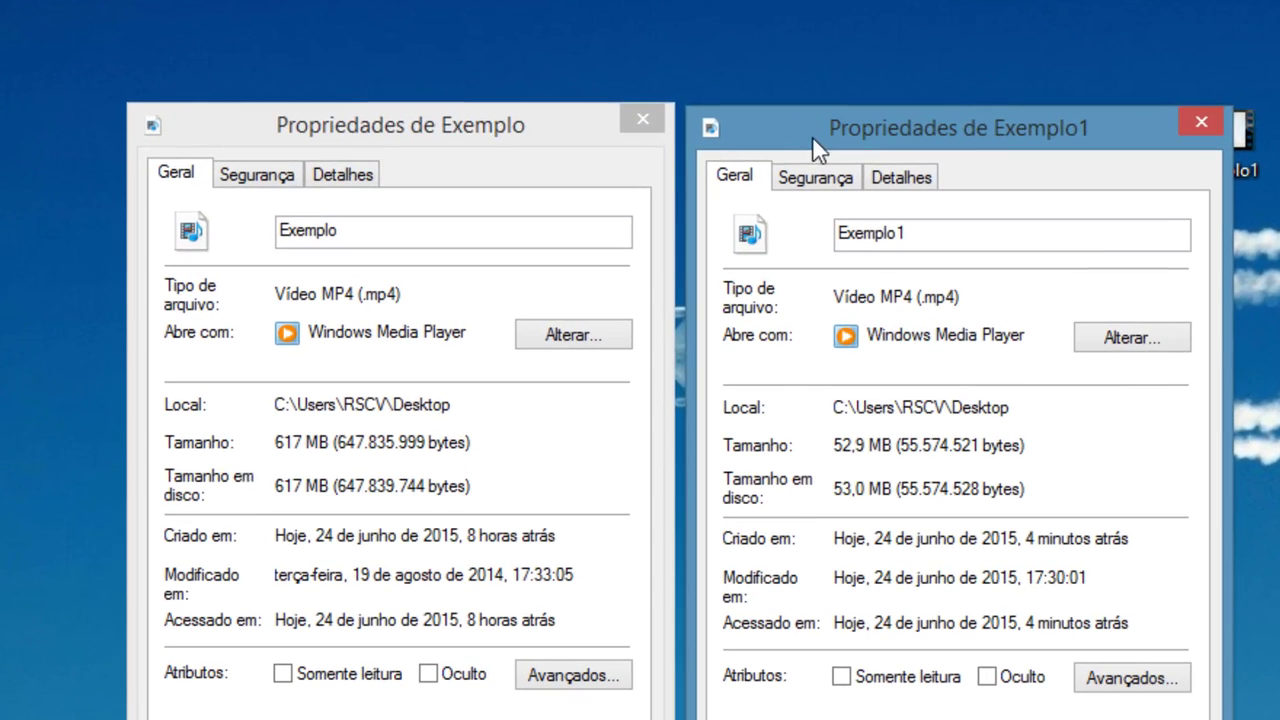
# Step: Compare the file size and size on disk of Exemplo and Exemplo1 in their properties dialogs
pyautogui.click(400, 436)
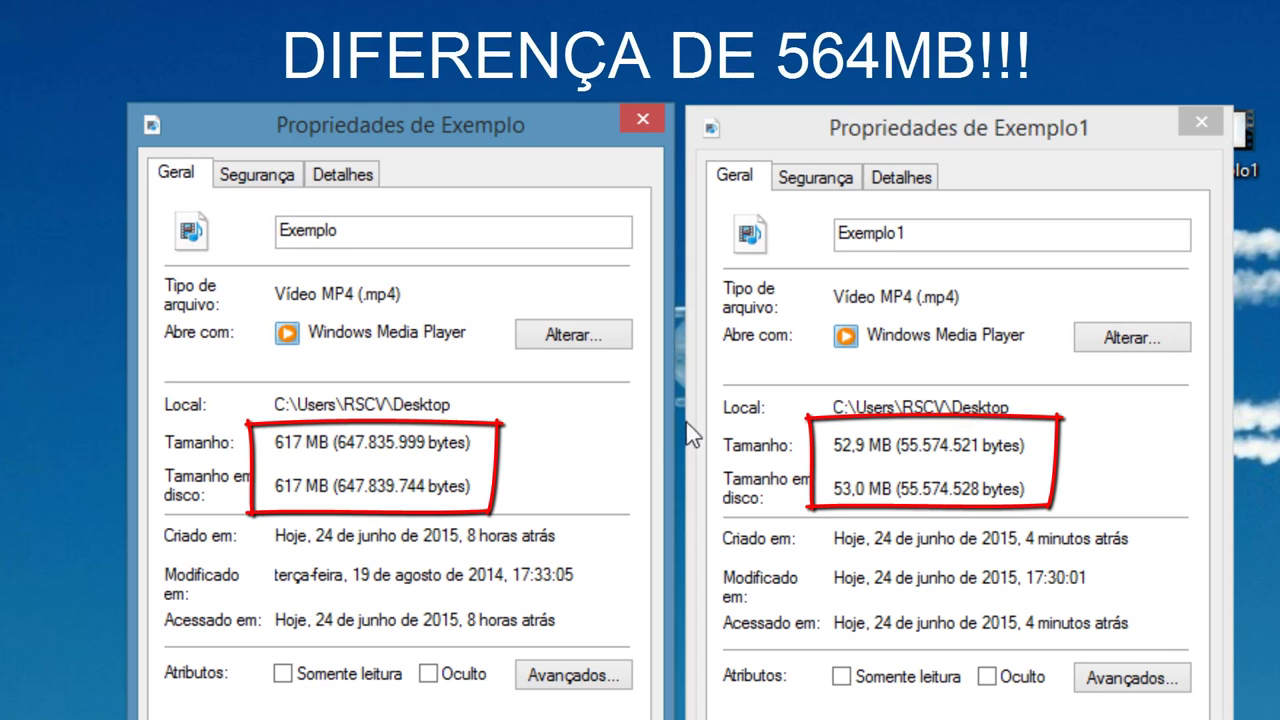
pyautogui.click(981, 140)
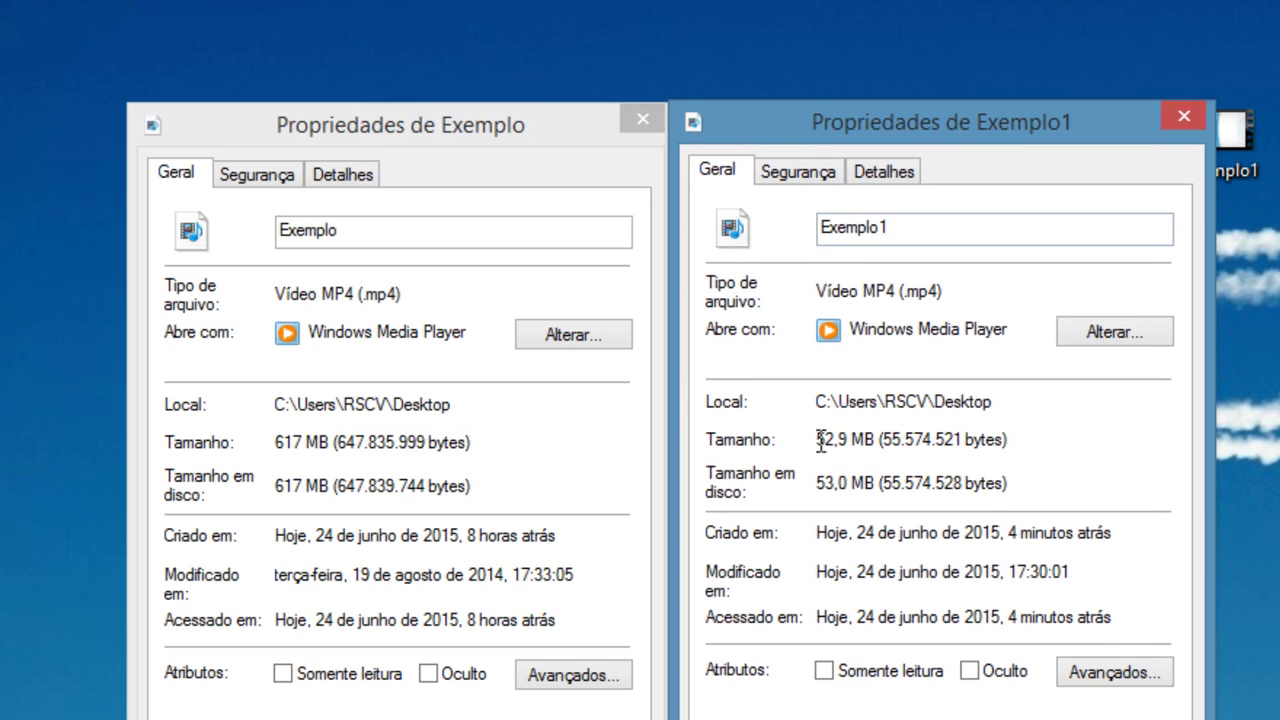
pyautogui.moveTo(817, 440); pyautogui.dragTo(875, 439)
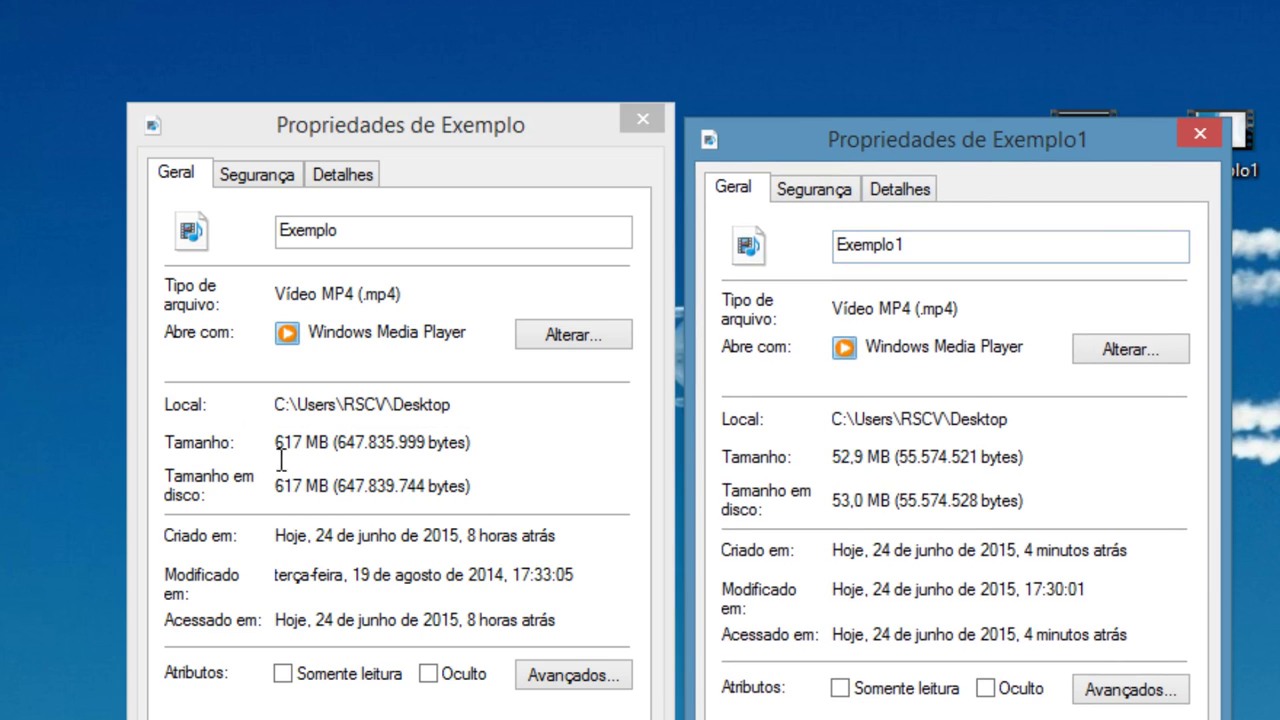
pyautogui.click(282, 455)
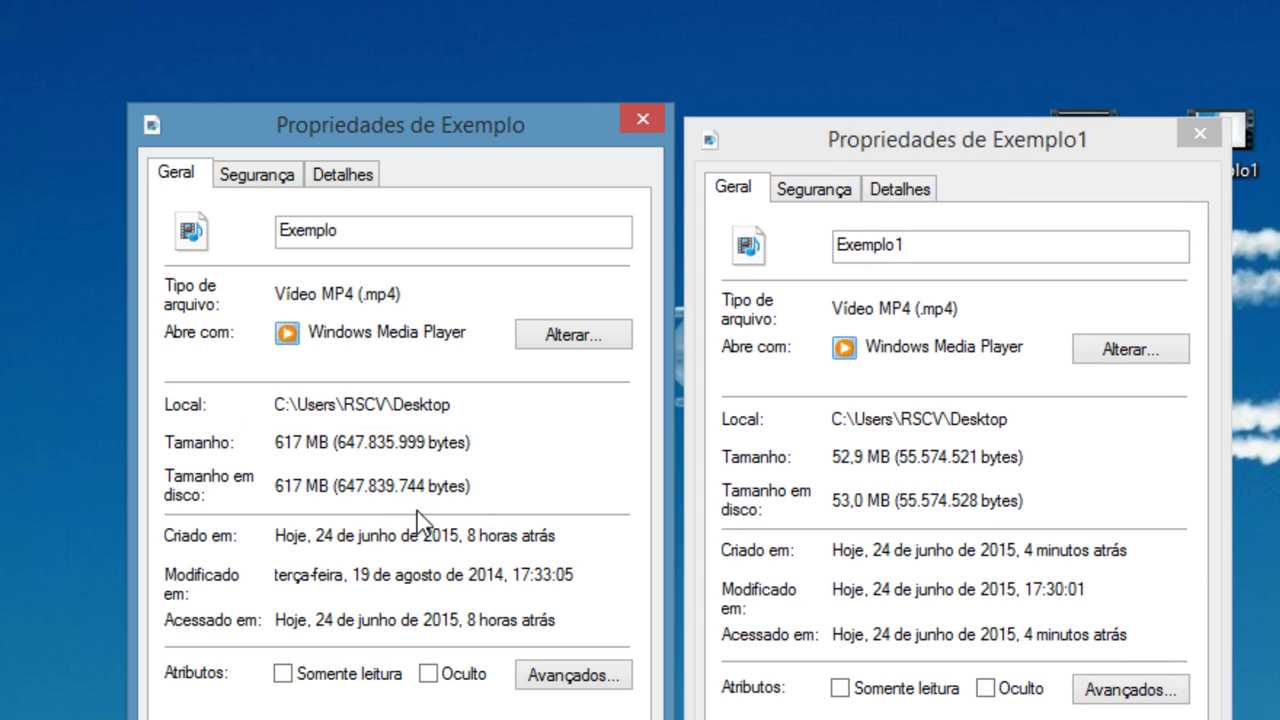
pyautogui.click(337, 486)
pyautogui.click(837, 457)
pyautogui.click(896, 500)
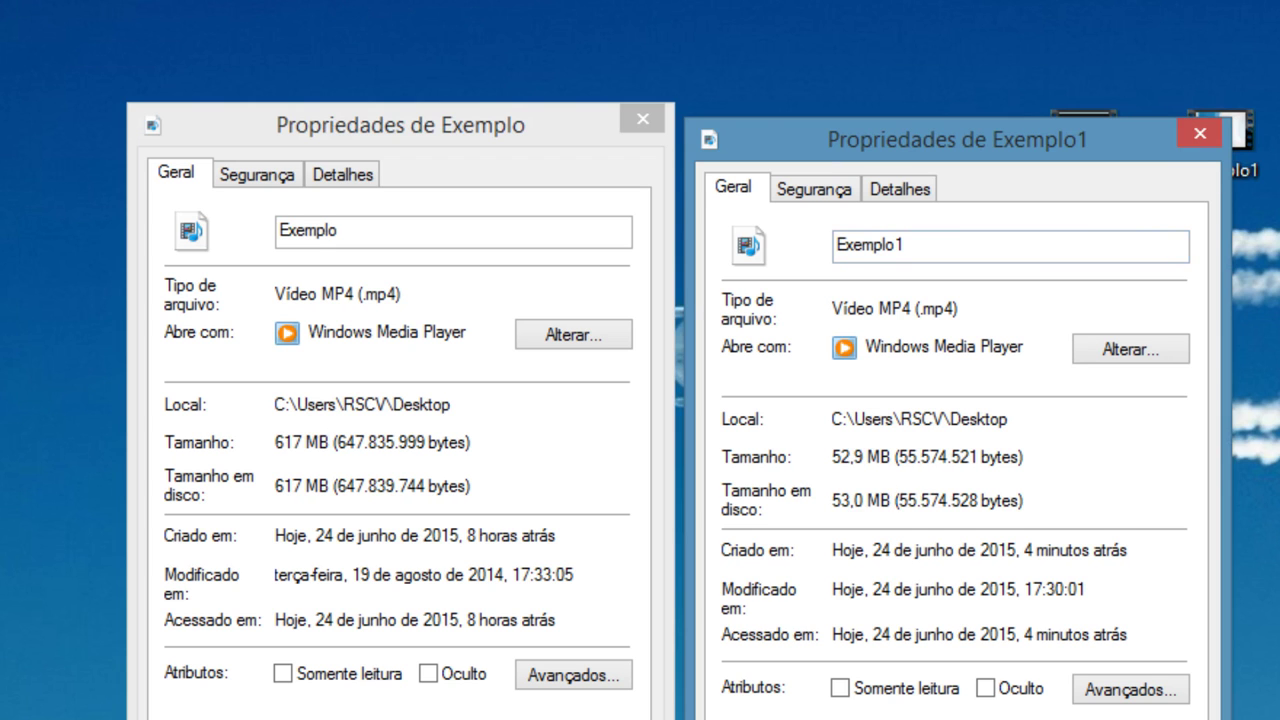
# Step: Close both properties dialogs and move the Exemplo video farther away from Exemplo1 on the desktop
pyautogui.press('Escape')
pyautogui.press('Escape')
pyautogui.moveTo(1142, 153); pyautogui.dragTo(818, 140)
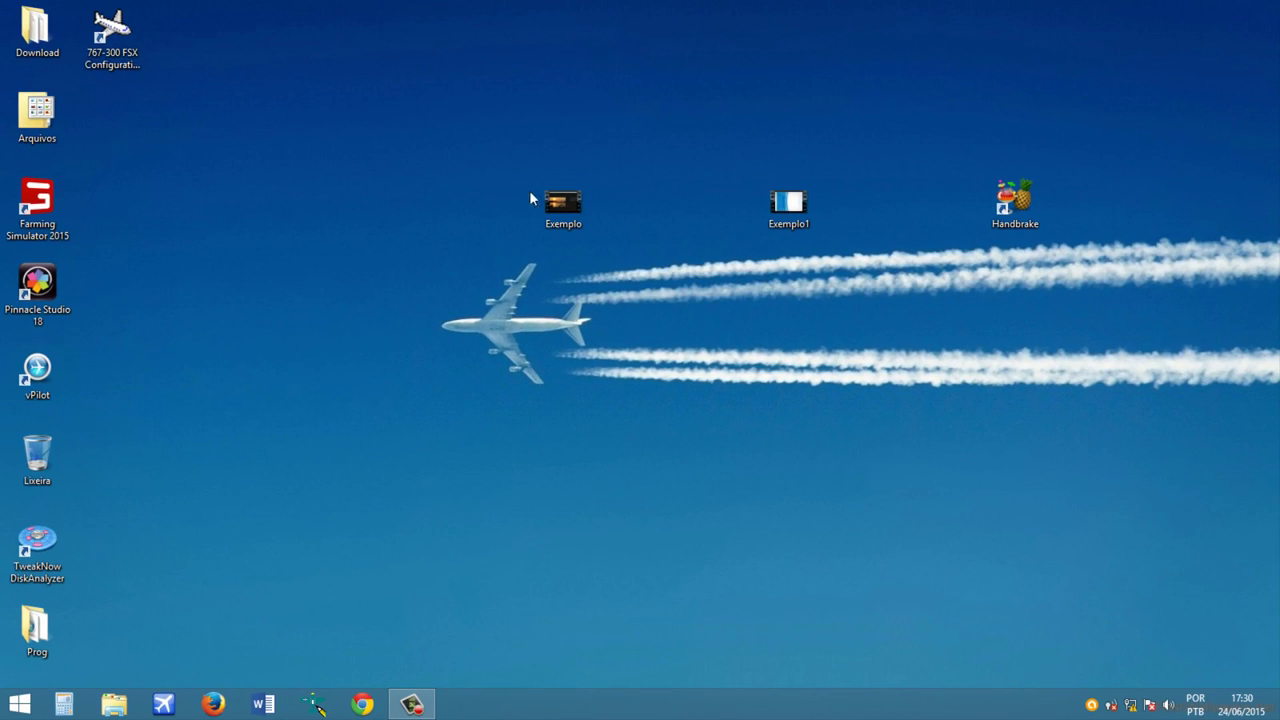
# Step: Play the original Exemplo video, pause it at 00:03 on the sunset image, and narrow the player window to uncover Exemplo1
pyautogui.doubleClick(568, 203)
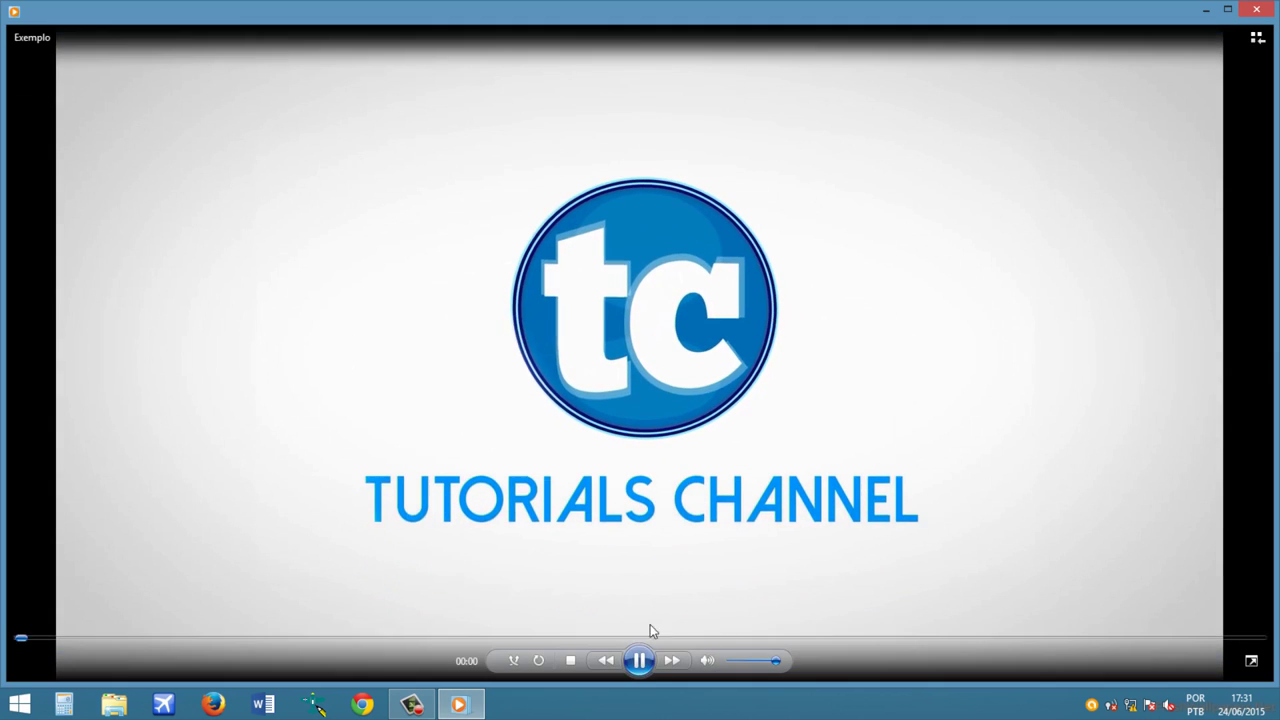
pyautogui.click(640, 662)
pyautogui.click(638, 662)
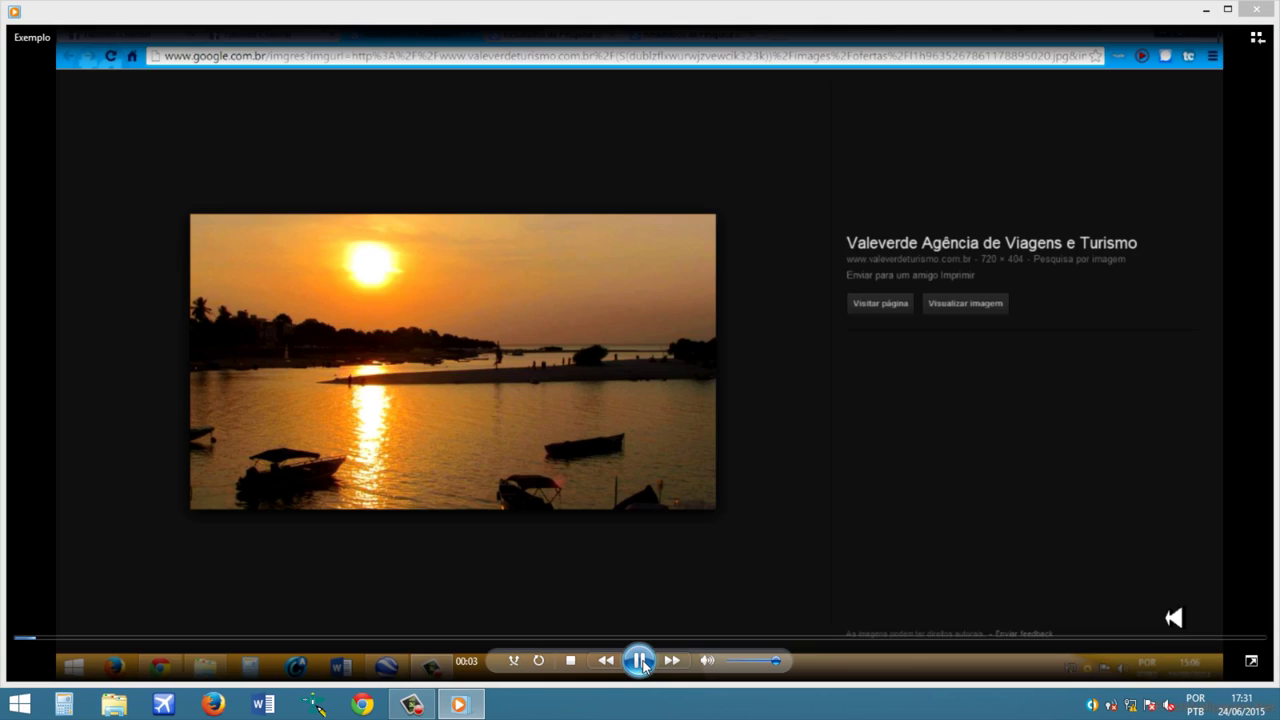
pyautogui.click(638, 661)
pyautogui.moveTo(1276, 369); pyautogui.dragTo(551, 369)
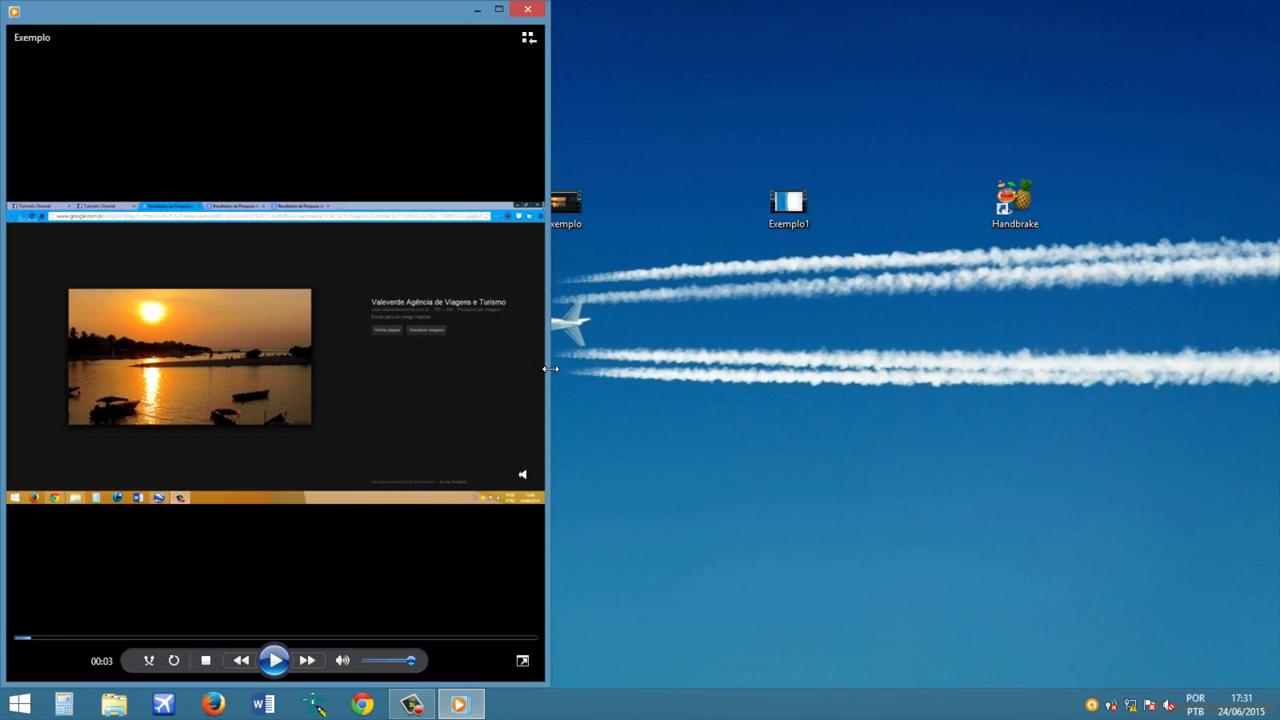
# Step: Play Exemplo1 in full screen and pause it at about 00:03 on the sunset image to check its quality
pyautogui.doubleClick(790, 208)
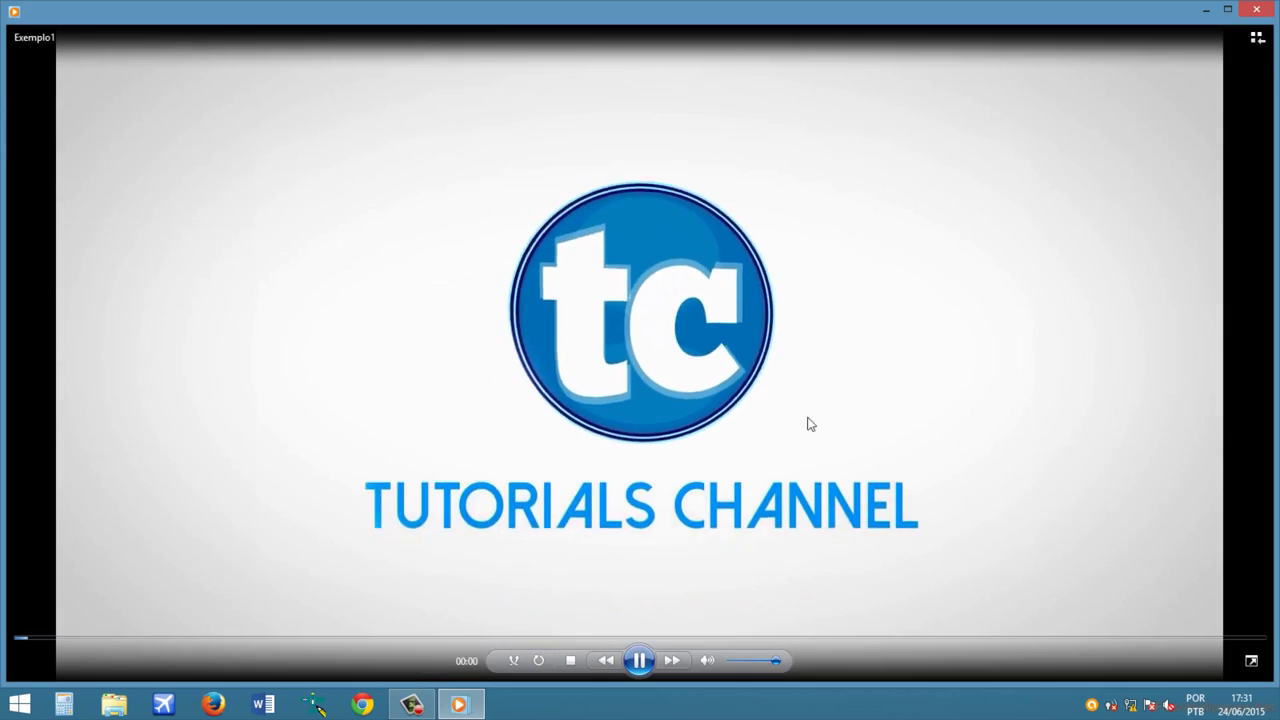
pyautogui.click(638, 661)
pyautogui.moveTo(1276, 354); pyautogui.dragTo(997, 343)
pyautogui.doubleClick(729, 285)
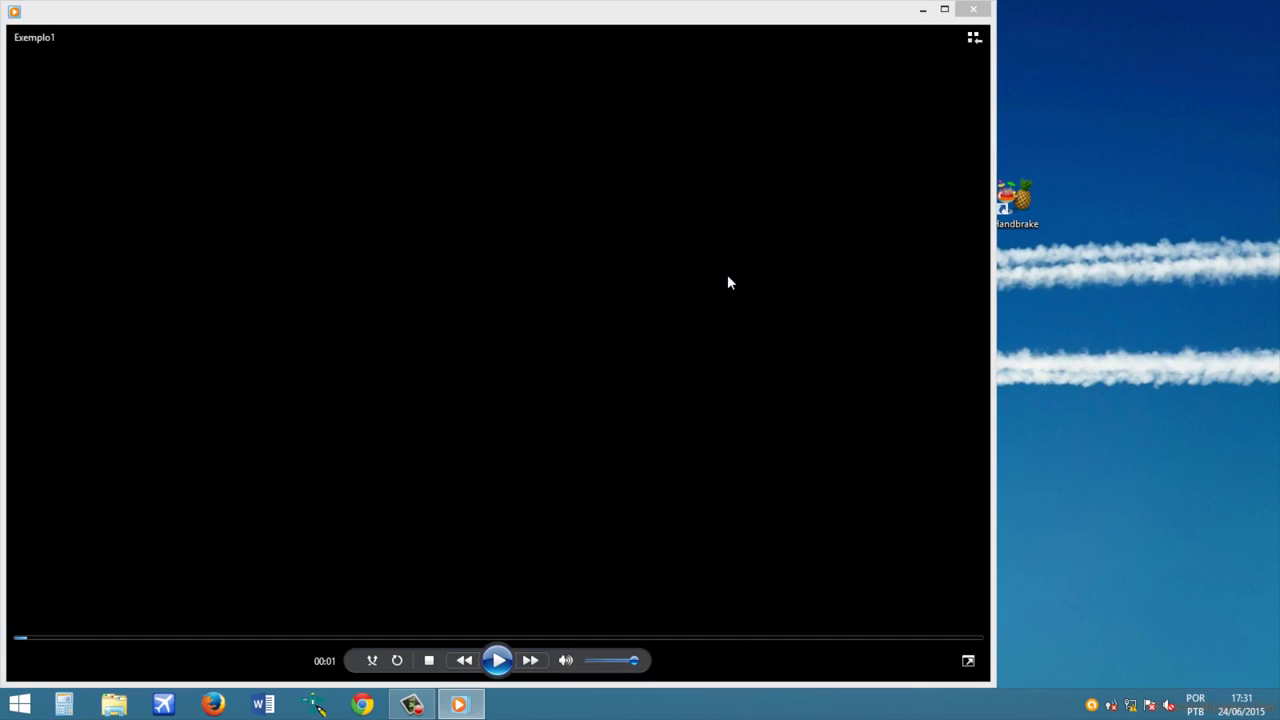
pyautogui.click(641, 693)
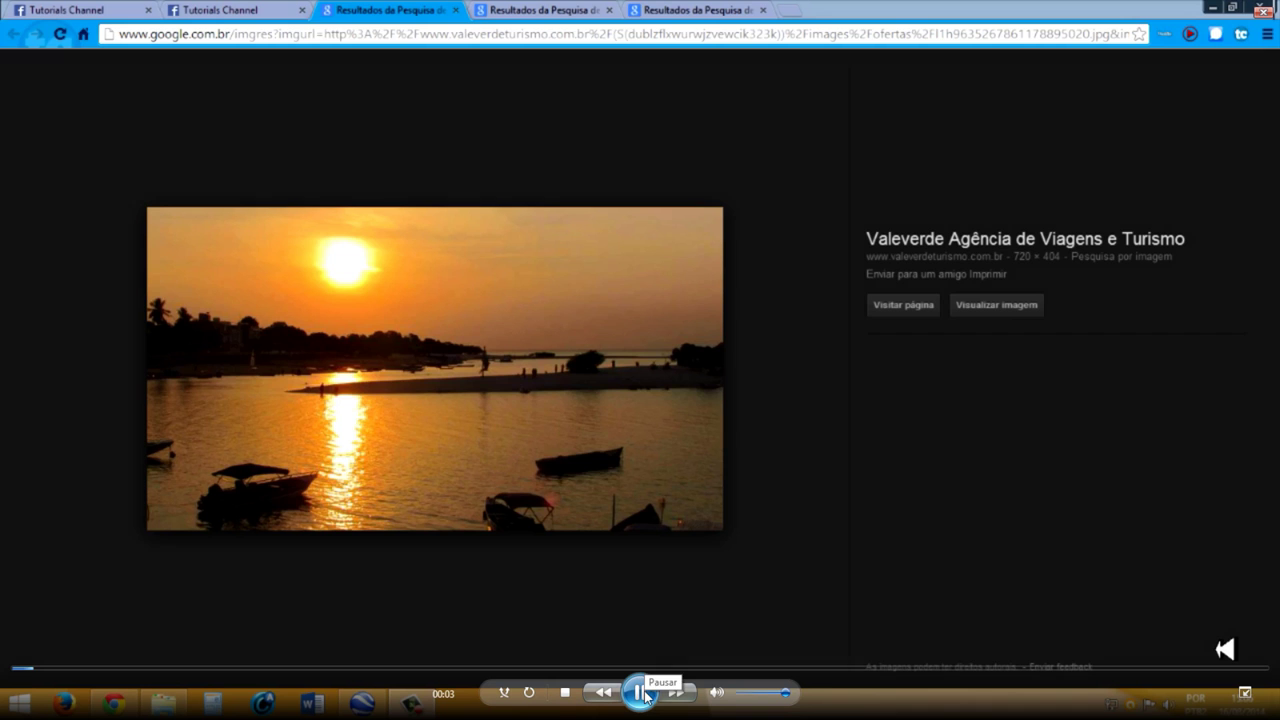
pyautogui.click(640, 692)
# Step: Close the video player and move the Exemplo file between Exemplo1 and the Handbrake shortcut on the desktop
pyautogui.click(1264, 12)
pyautogui.rightClick(567, 281)
pyautogui.click(571, 252)
pyautogui.moveTo(585, 230); pyautogui.dragTo(862, 212)
pyautogui.click(838, 289)
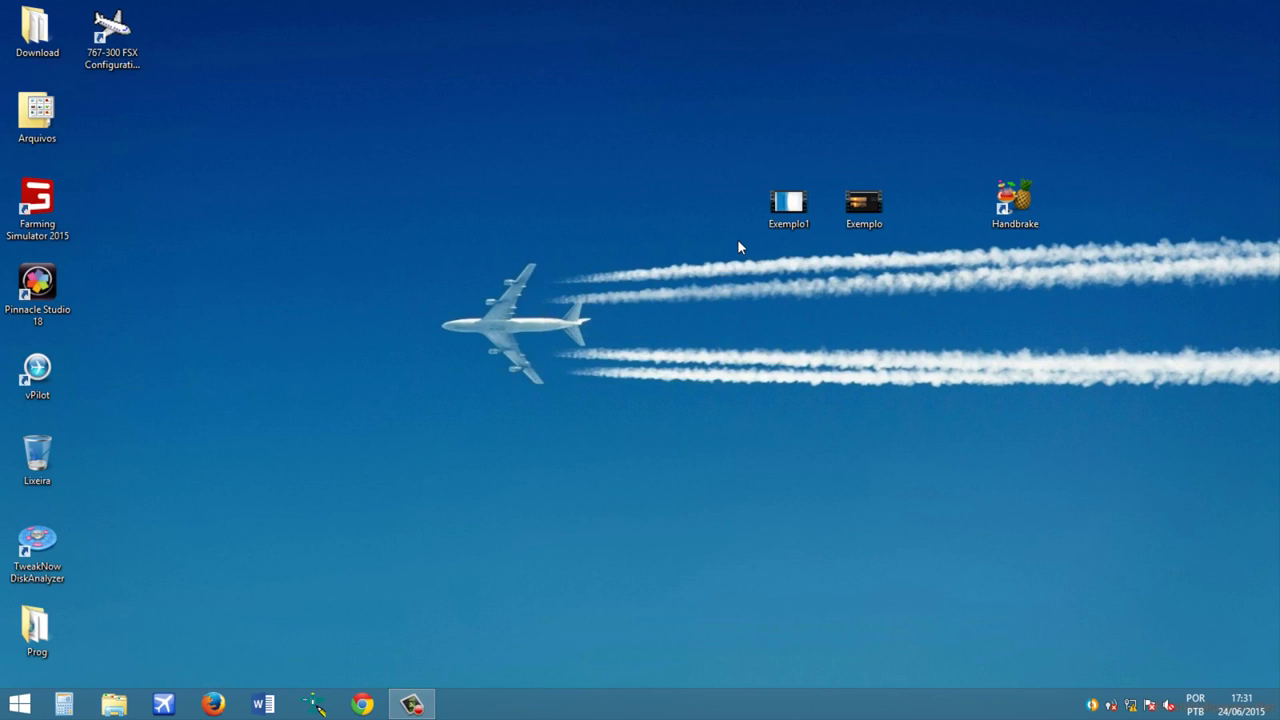